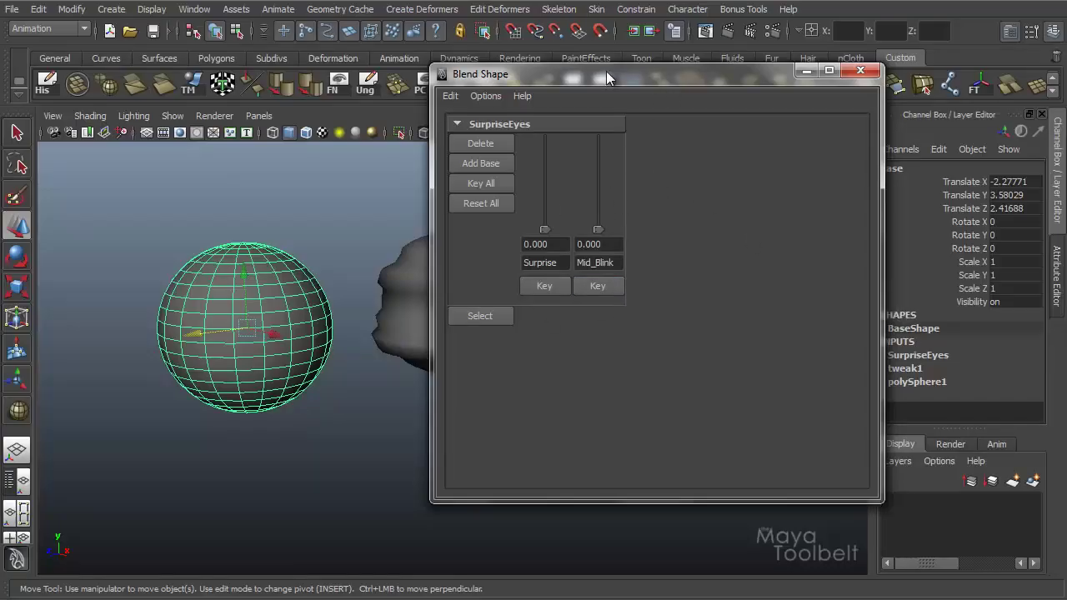
- Switch the Blend Shape editor's sliders to horizontal orientation
drag(606, 71, 559, 75)
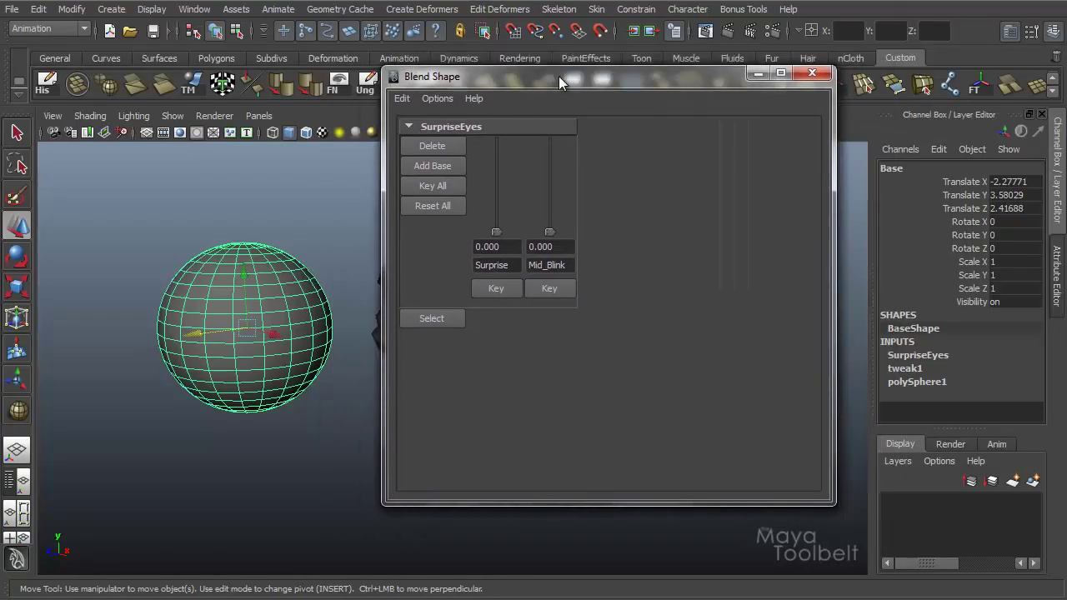
click(401, 101)
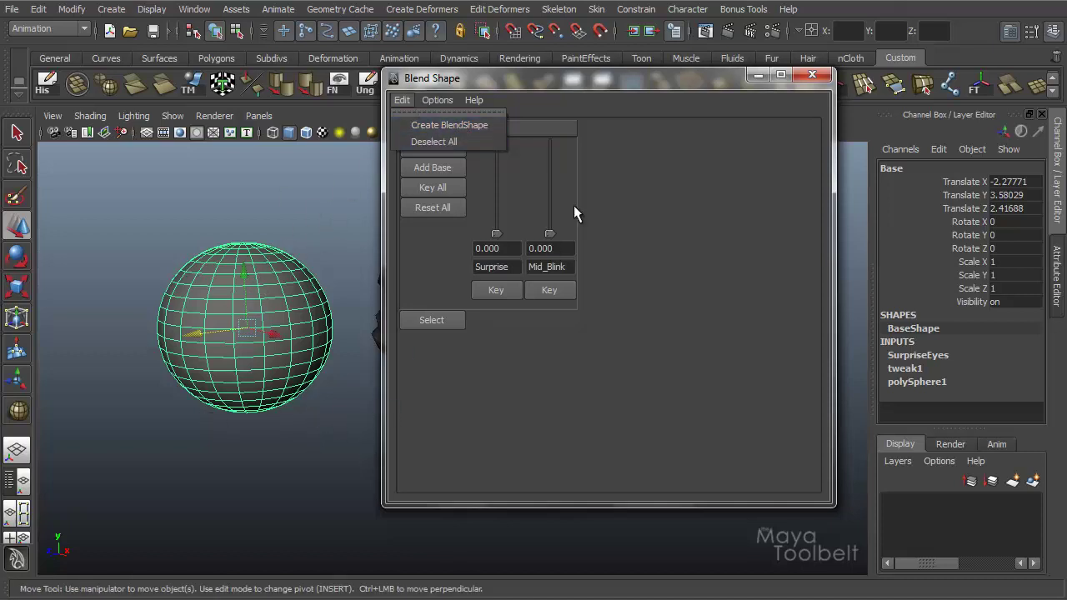
click(442, 102)
click(441, 99)
click(440, 99)
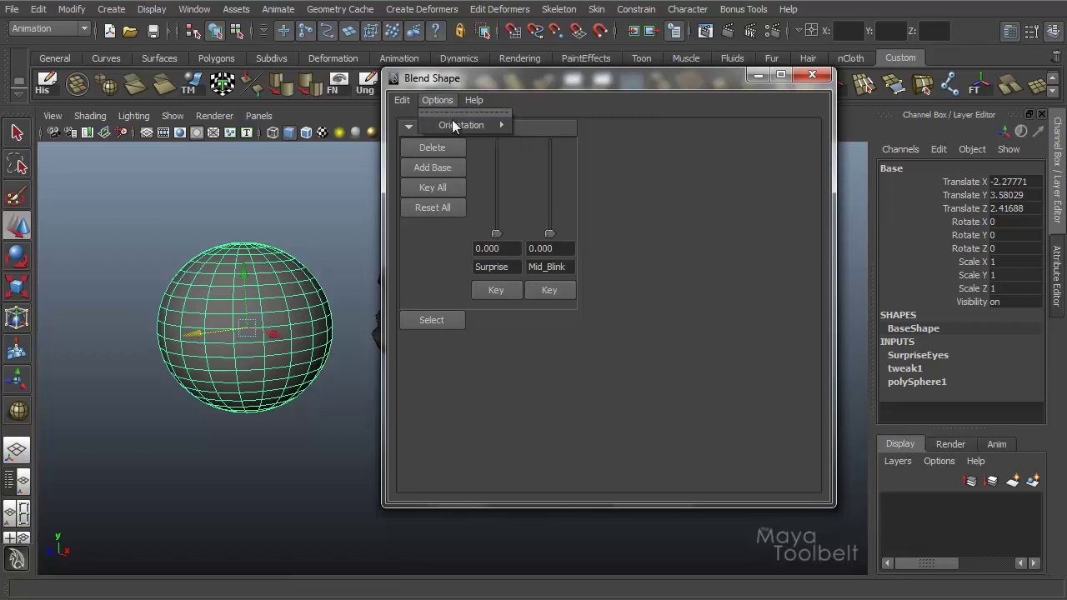
mouse_move(458, 125)
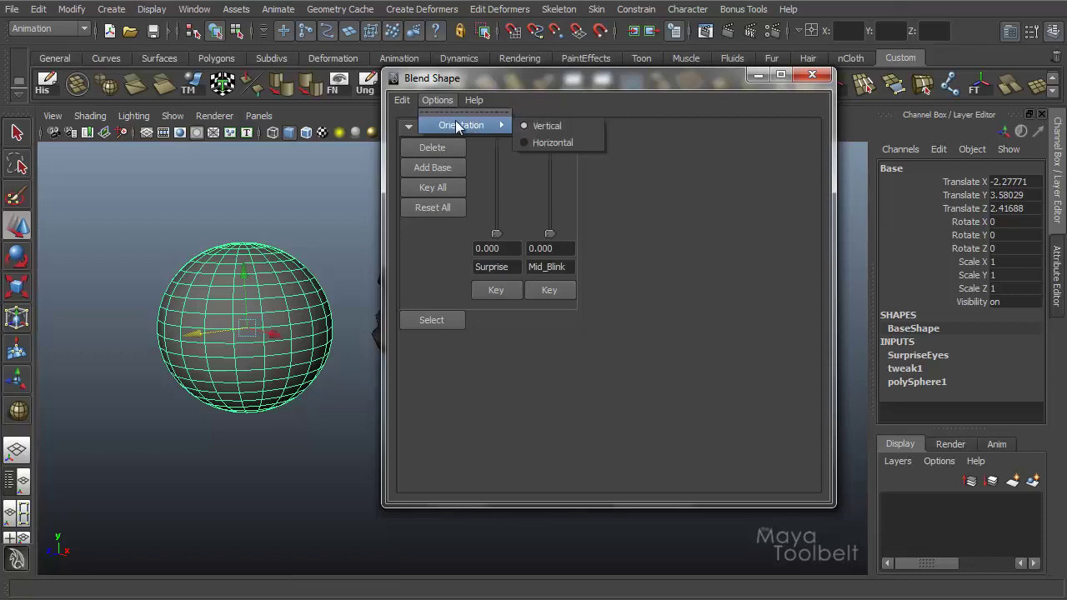
click(534, 141)
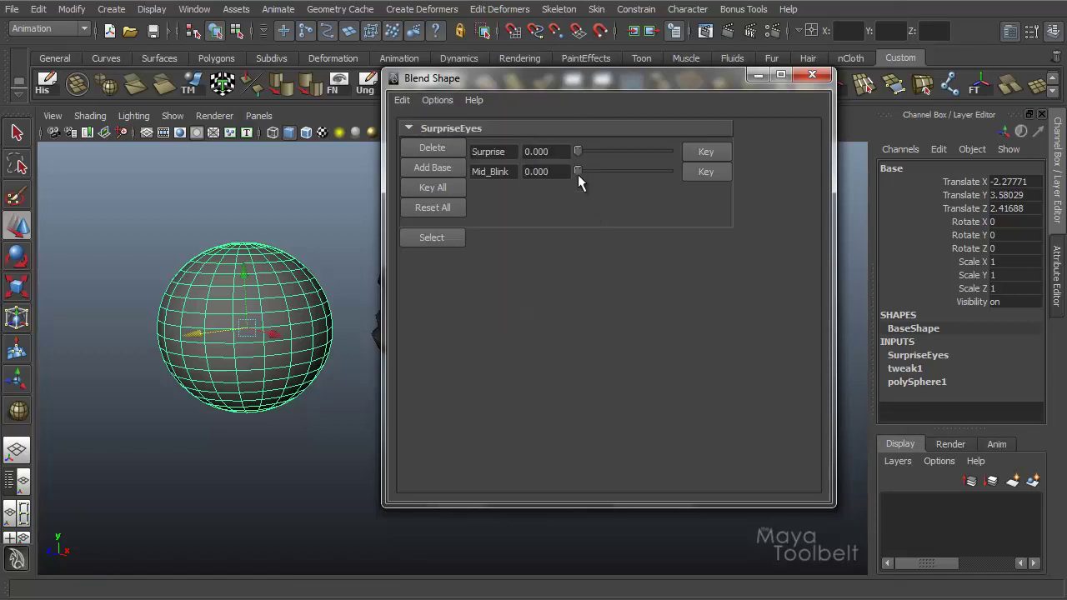
- Select the SurpriseEyes blend shape node from the Blend Shape editor and close the editor
mouse_move(578, 174)
mouse_down()
mouse_move(679, 167)
mouse_move(577, 171)
mouse_move(642, 155)
mouse_move(560, 145)
mouse_move(641, 179)
mouse_move(568, 180)
mouse_up()
mouse_move(627, 81)
mouse_down()
mouse_move(541, 85)
mouse_move(616, 88)
mouse_up()
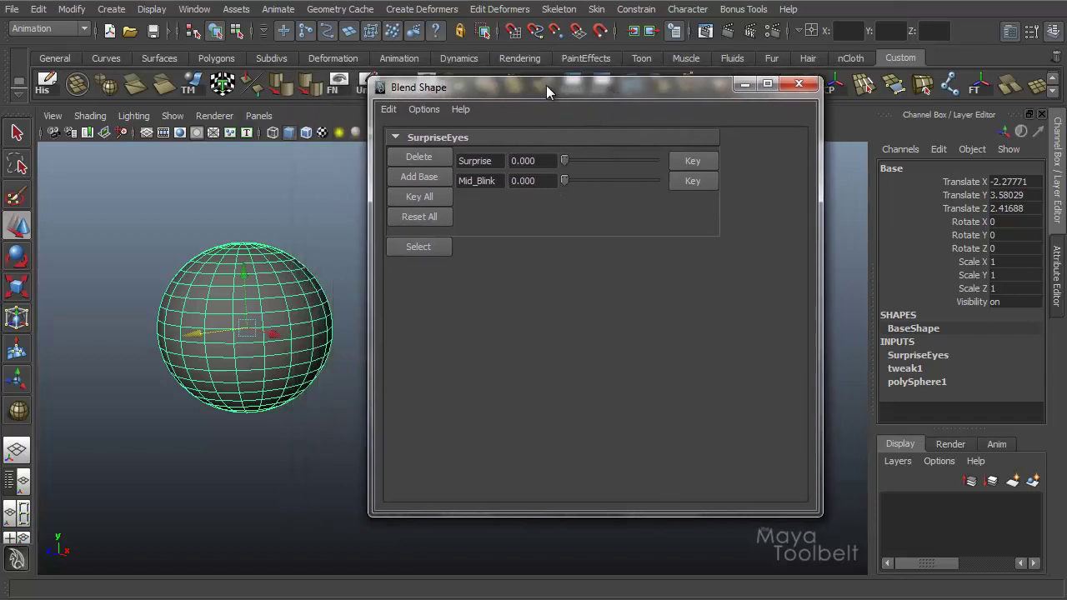
drag(546, 85, 497, 61)
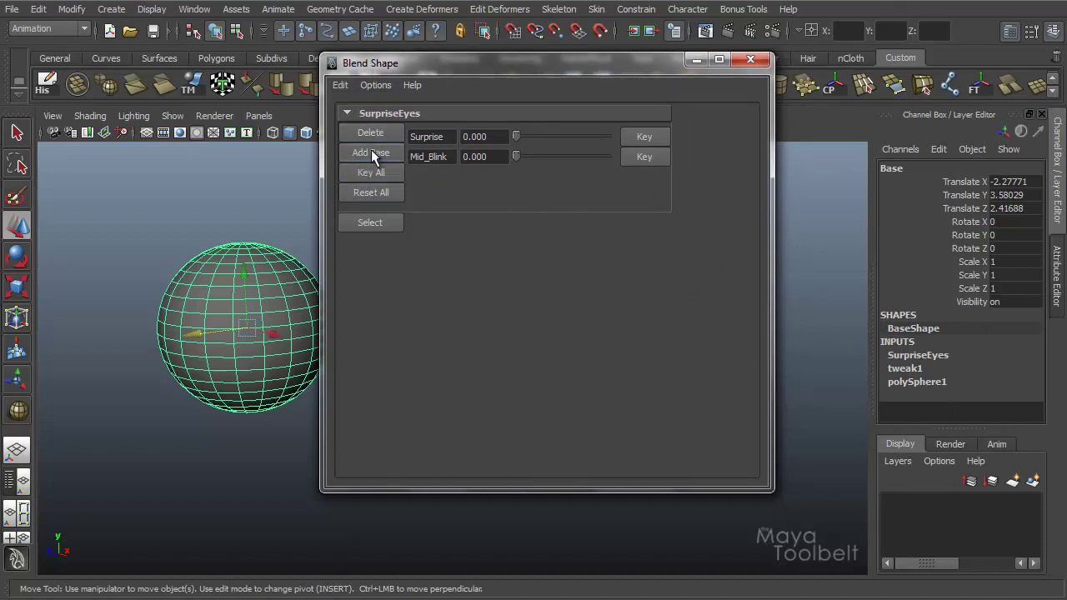
click(361, 223)
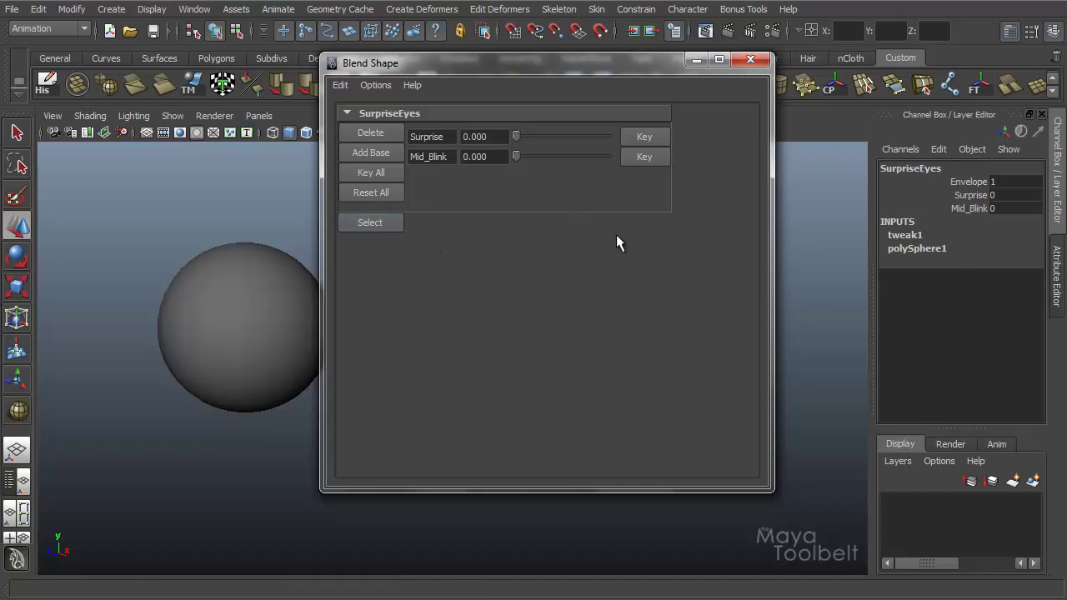
click(751, 59)
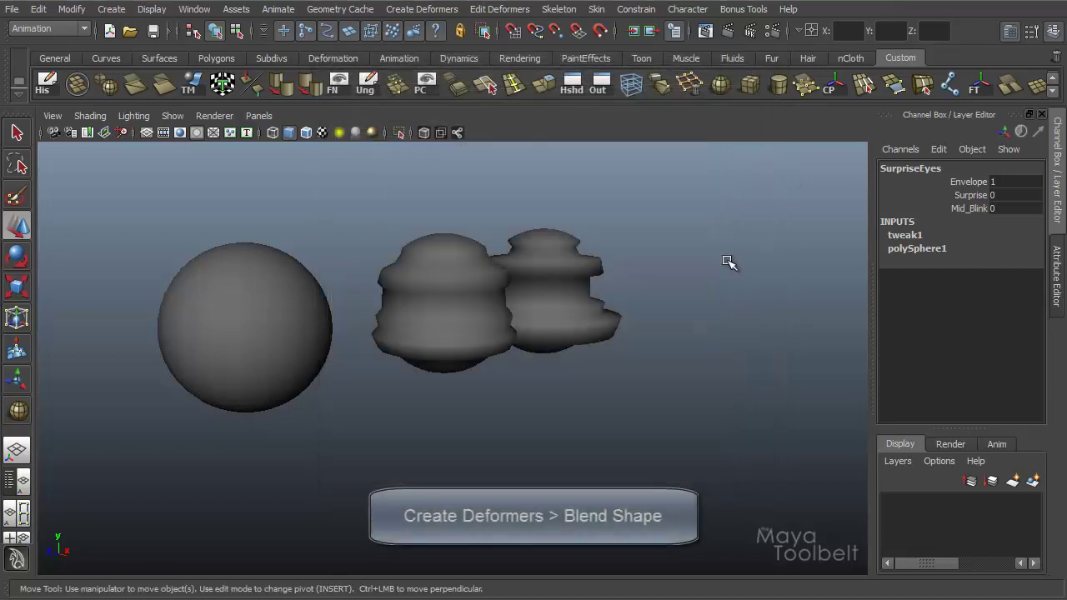
- Open the Create Blend Shape options and place the window below the three models so they stay in view
alt+drag(726, 262, 612, 308)
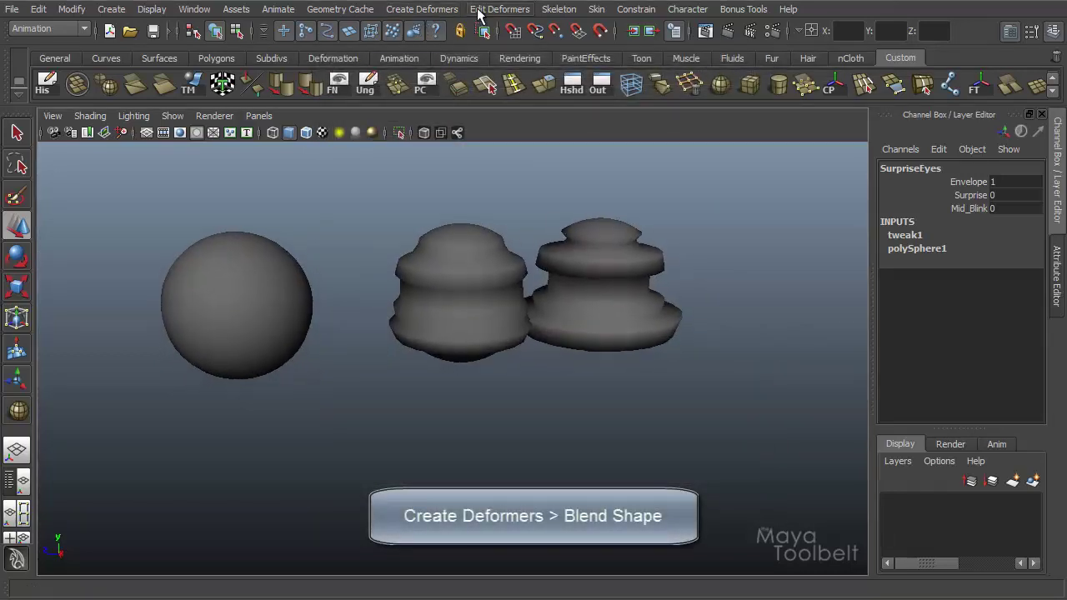
click(422, 9)
click(523, 34)
drag(516, 94, 479, 127)
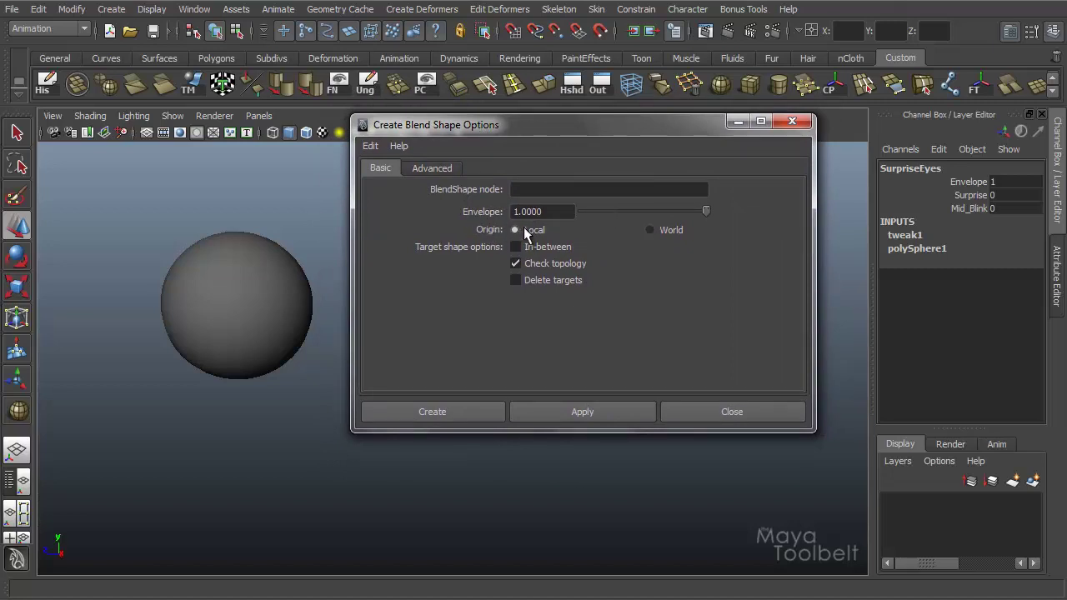
drag(668, 130, 544, 398)
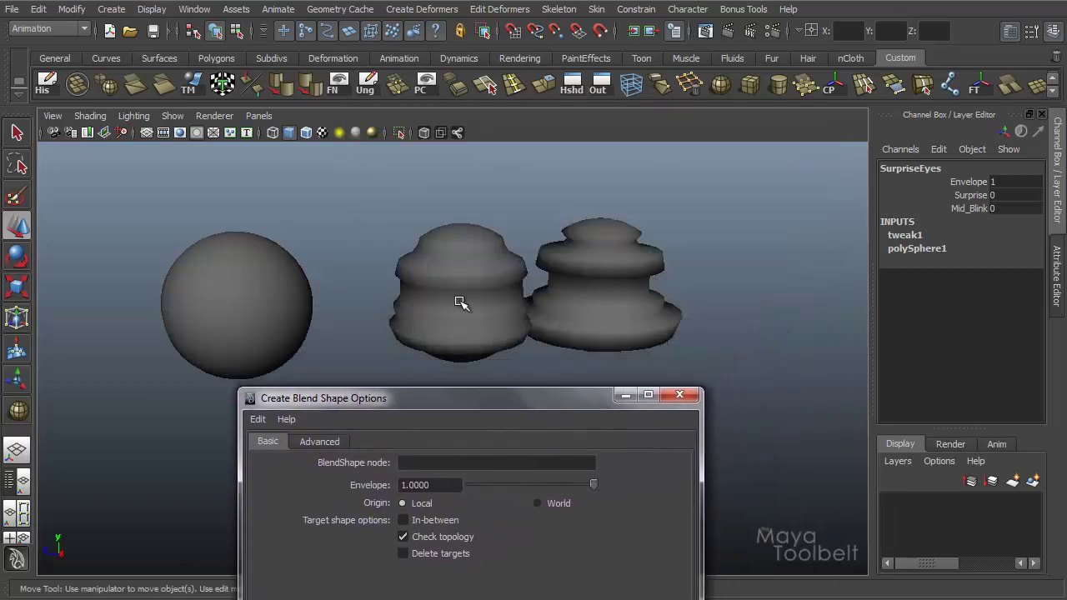
- Try moving the base sphere along Z onto the target shape, undo the move and reselect the base sphere
click(292, 281)
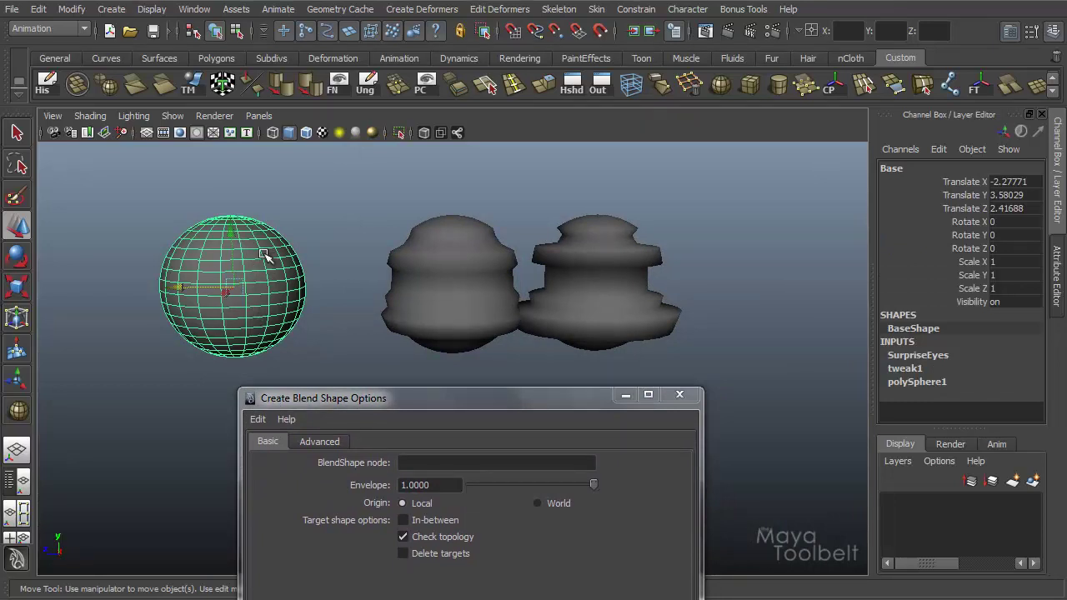
click(627, 230)
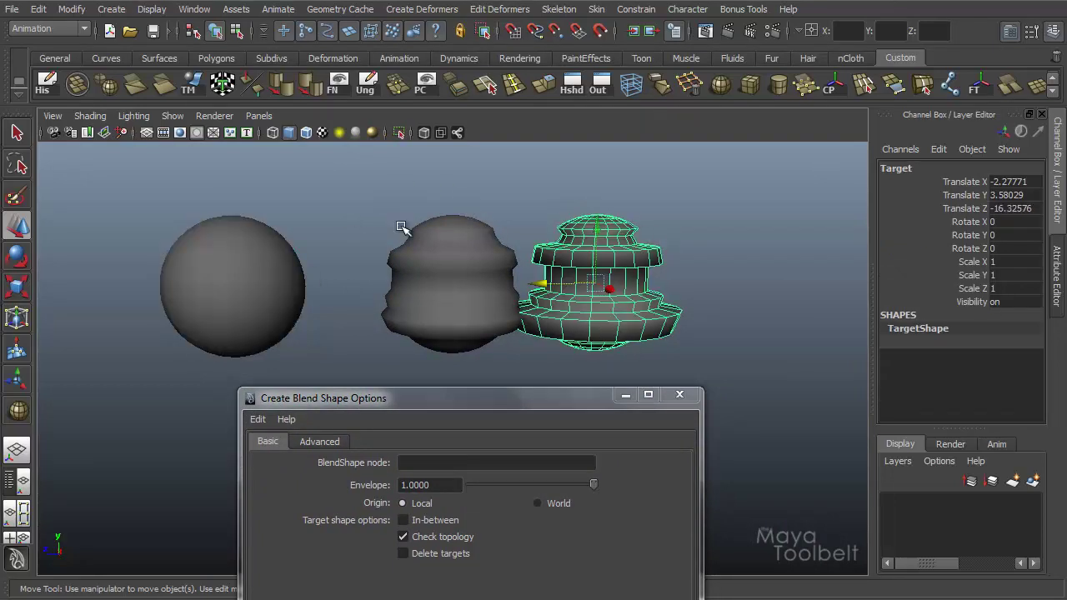
click(235, 256)
drag(177, 289, 552, 282)
key(ctrl+z)
click(617, 260)
click(249, 297)
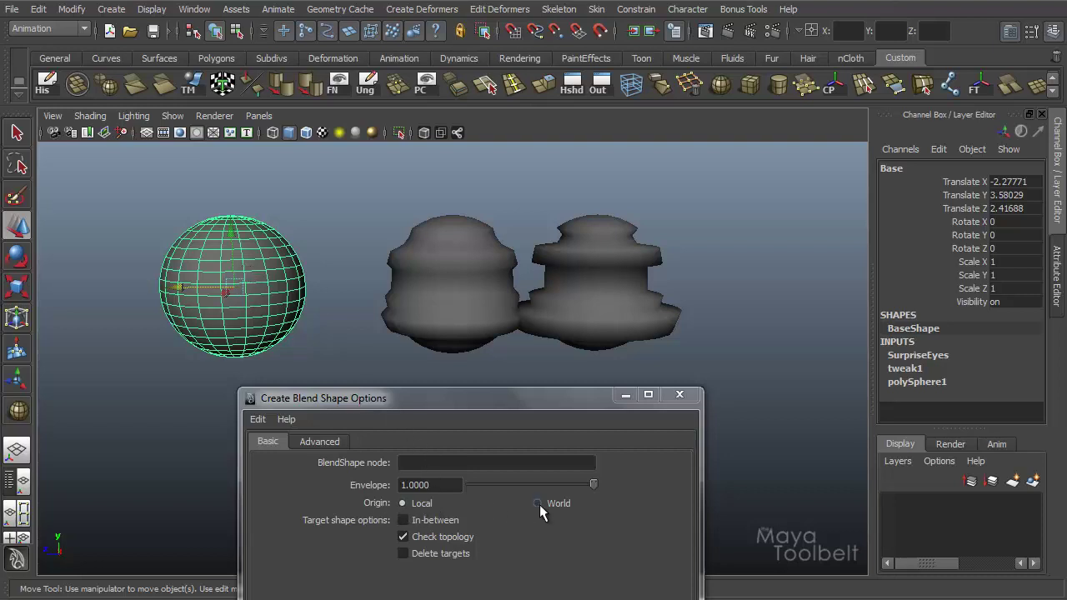
- Switch the blend shape origin to World and back to Local, and minimize the options window
click(538, 504)
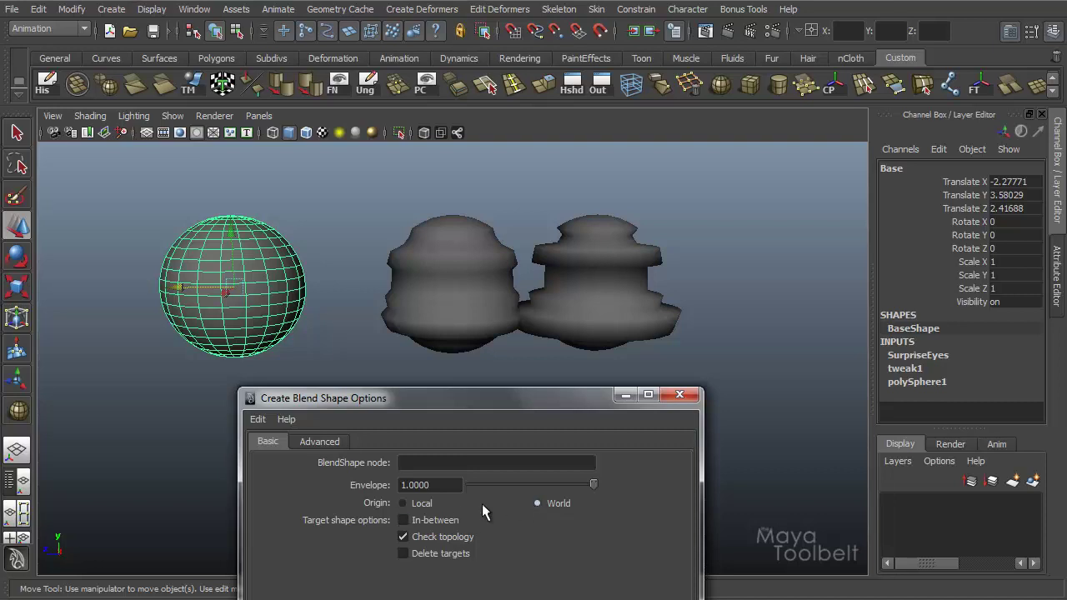
click(409, 503)
click(626, 394)
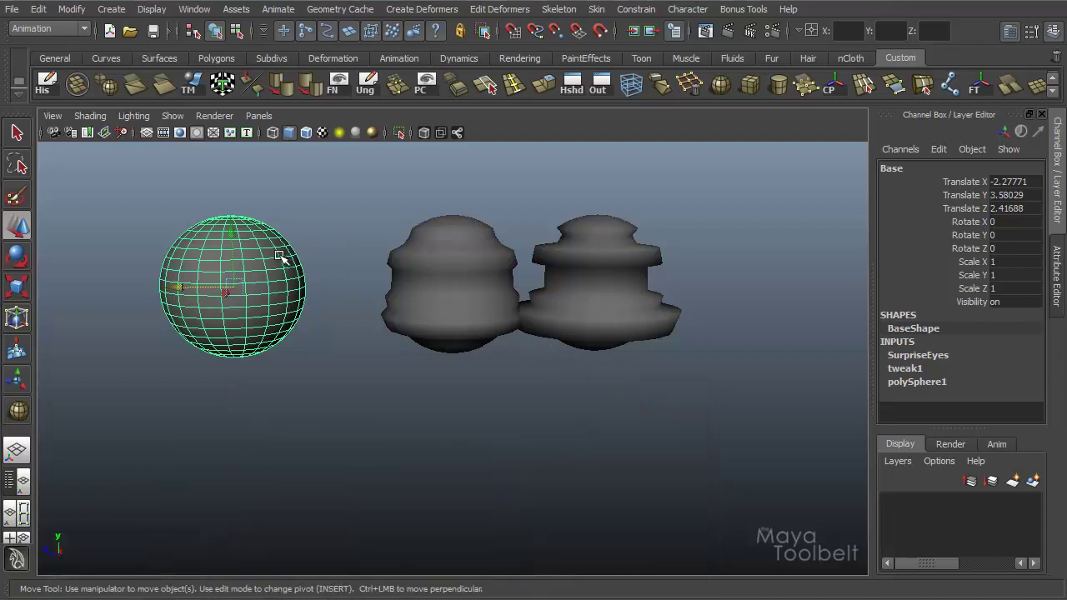
- Examine the Origin setting of the base sphere's SurpriseEyes blend shape in its attributes and return to the channel list
key(ctrl+a)
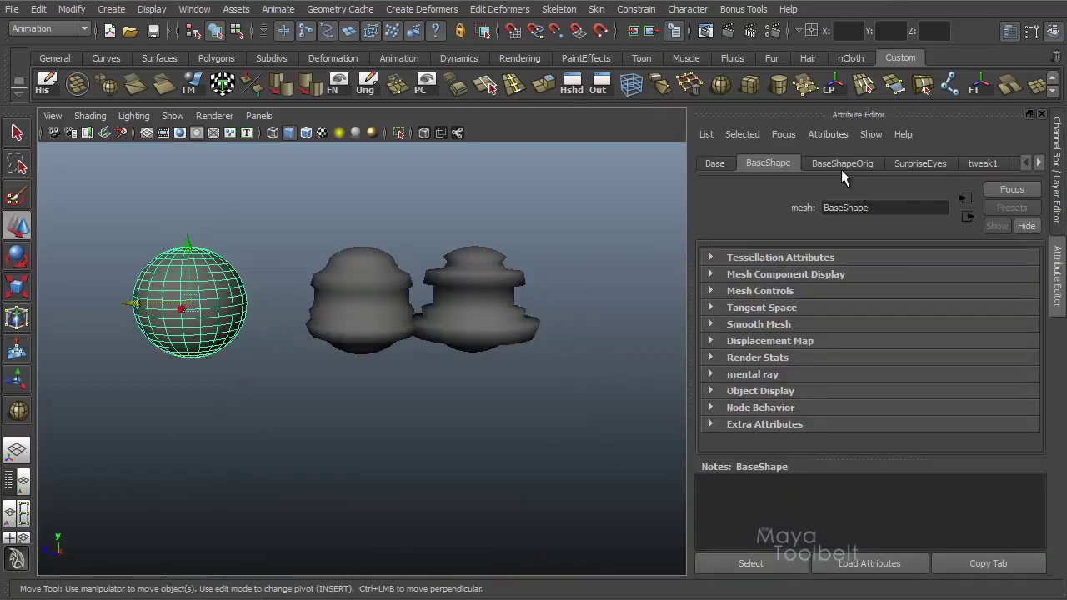
click(909, 163)
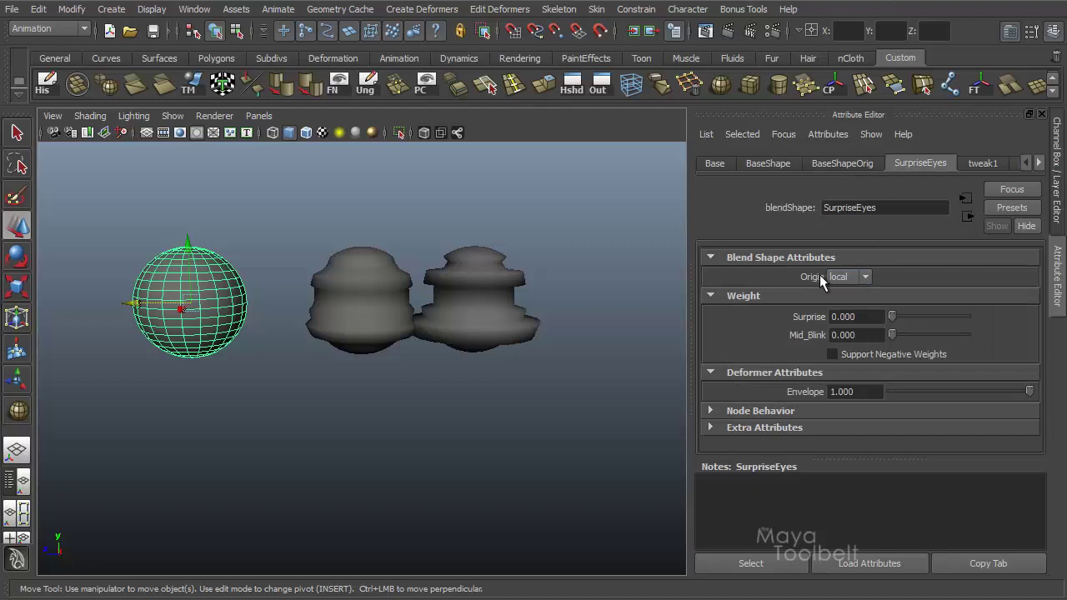
click(863, 277)
key(ctrl+a)
- Test the Surprise and Mid_Blink weights of the base sphere's SurpriseEyes blend shape, returning both to 0
click(922, 357)
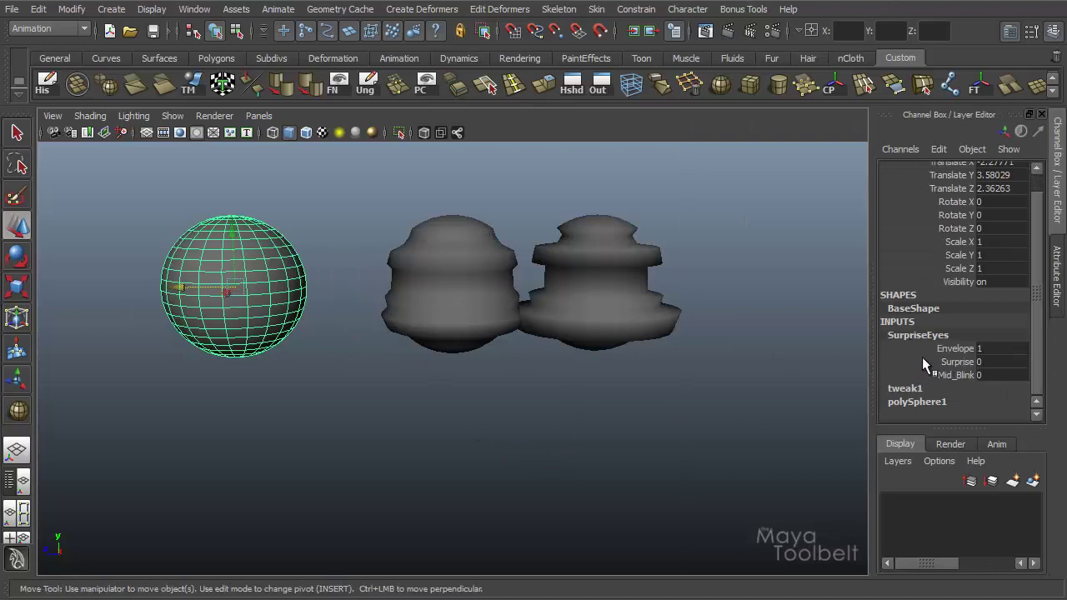
click(957, 362)
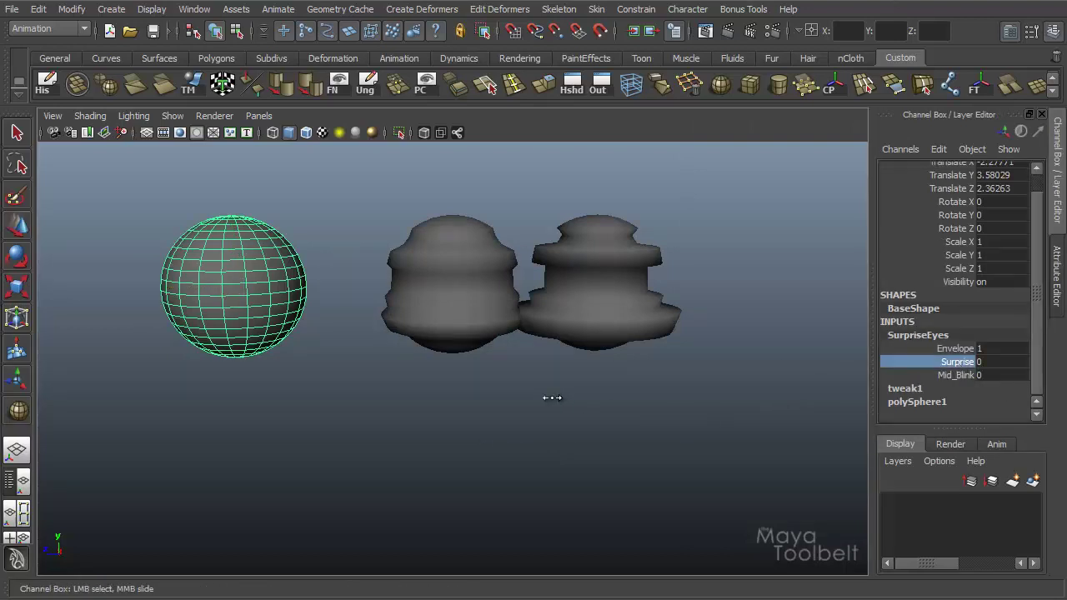
middle_drag(558, 394, 495, 453)
scroll(497, 455, down, 2)
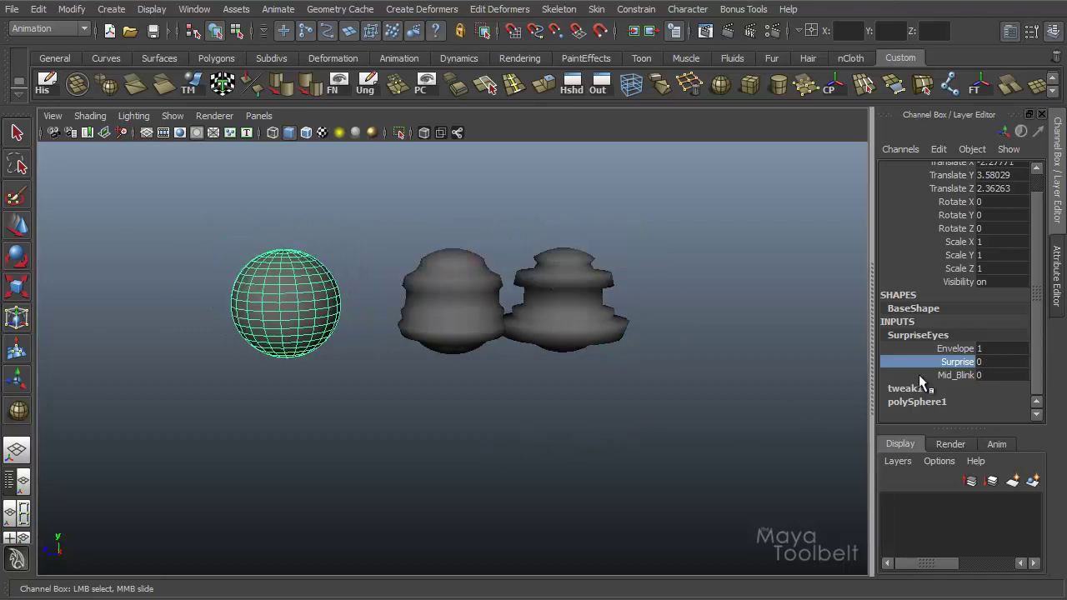
click(954, 375)
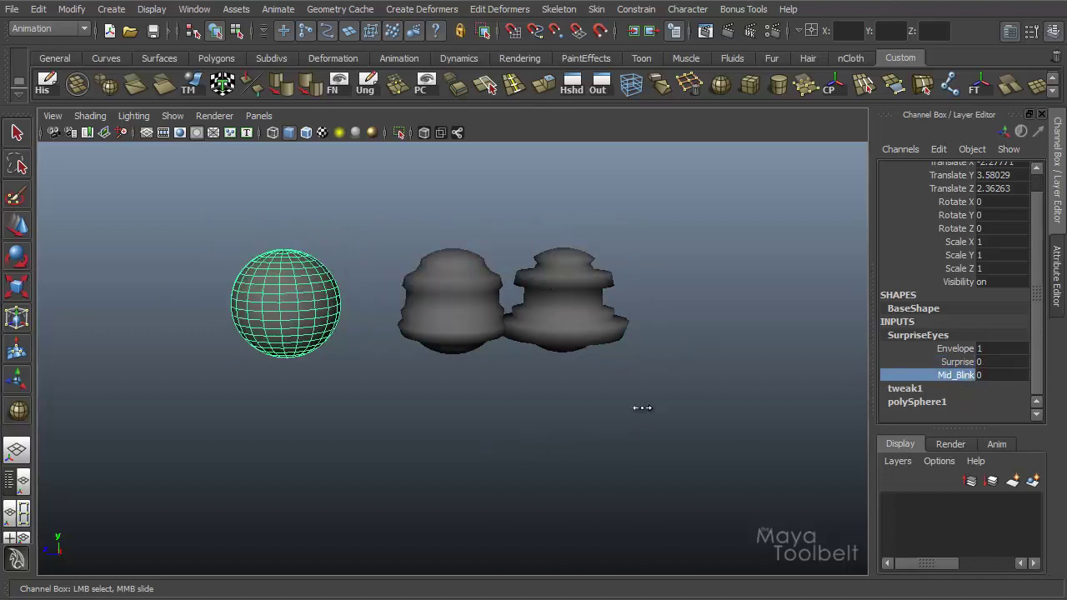
middle_drag(639, 408, 589, 435)
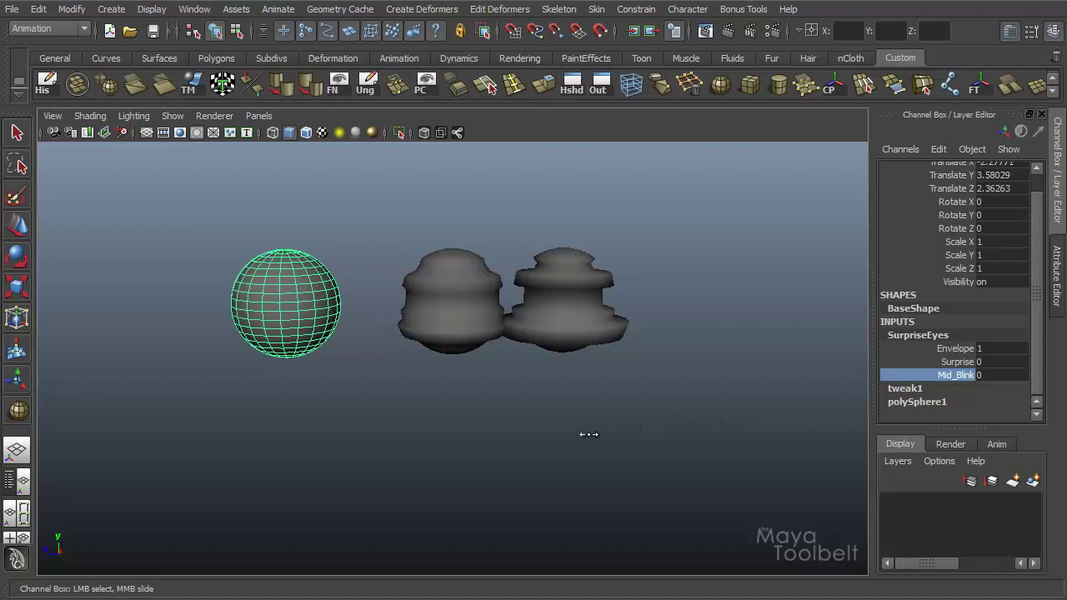
- Move the target shape away from the middle shape along Z to about -28.39
click(527, 290)
scroll(544, 315, up, 3)
key(w)
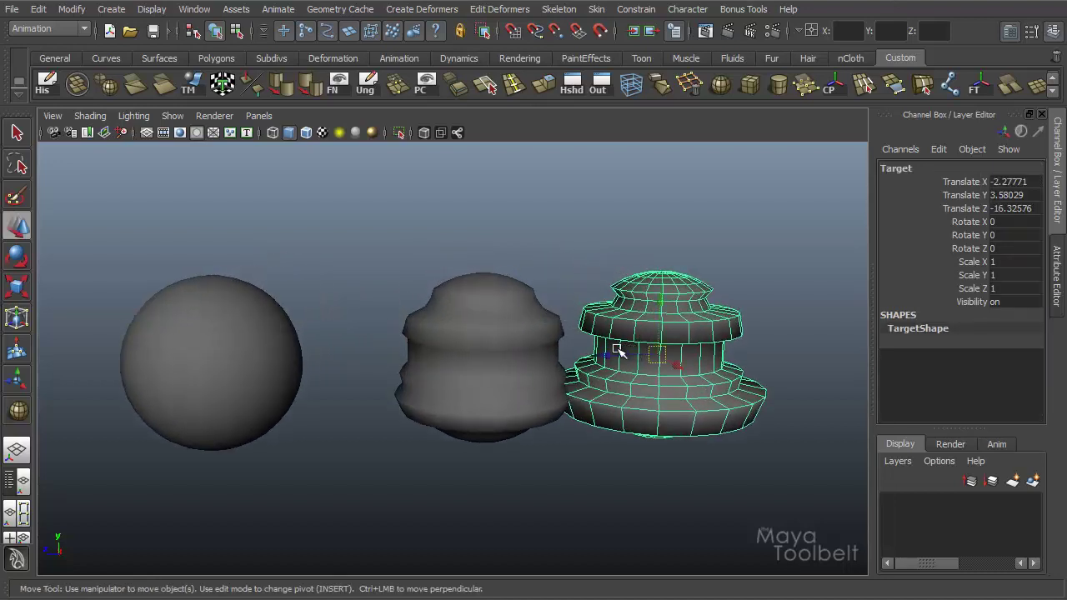
drag(615, 357, 747, 361)
scroll(748, 361, down, 3)
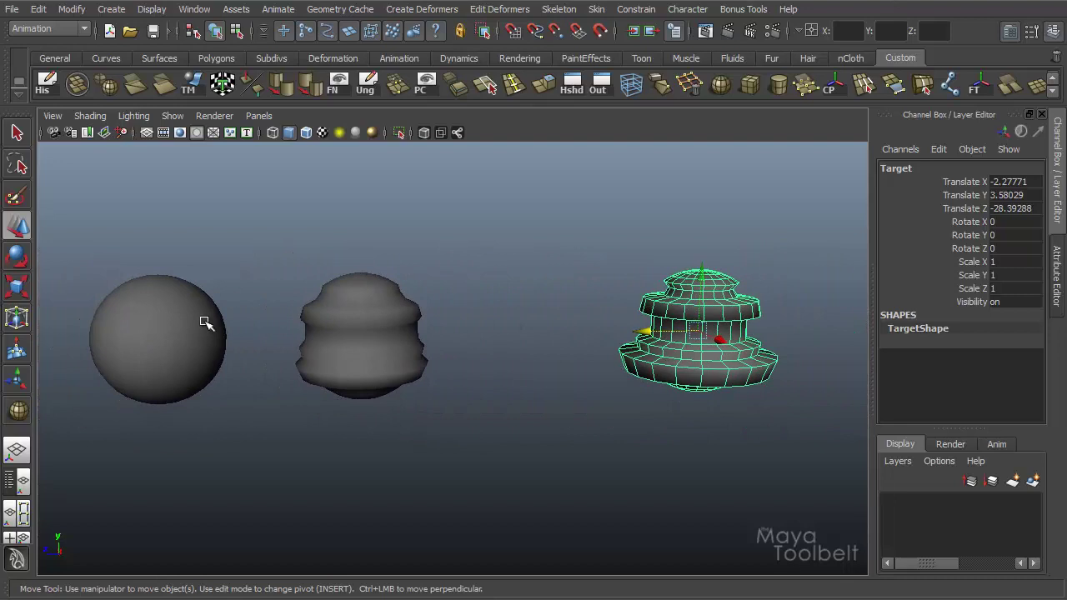
- Try the base sphere's Surprise weight with the target at its new position, and undo the weight change
click(206, 321)
click(911, 357)
click(957, 362)
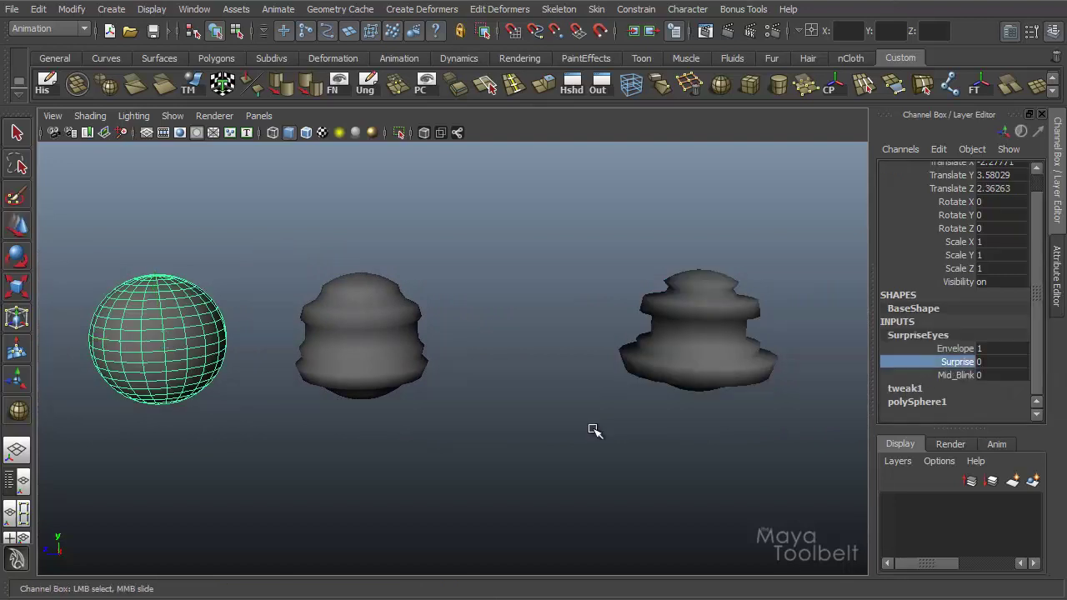
mouse_move(592, 432)
middle_down()
mouse_move(558, 443)
mouse_move(628, 432)
mouse_move(535, 433)
mouse_move(546, 444)
mouse_move(603, 446)
middle_up()
key(ctrl+z)
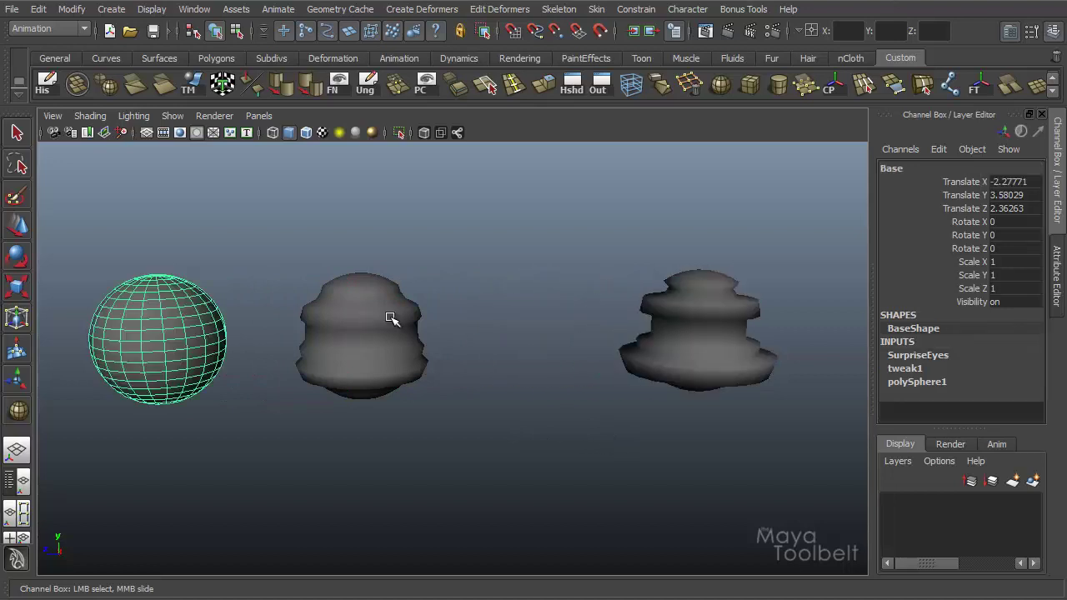
- Select the base sphere and try to move it along Z toward the middle shape
click(700, 346)
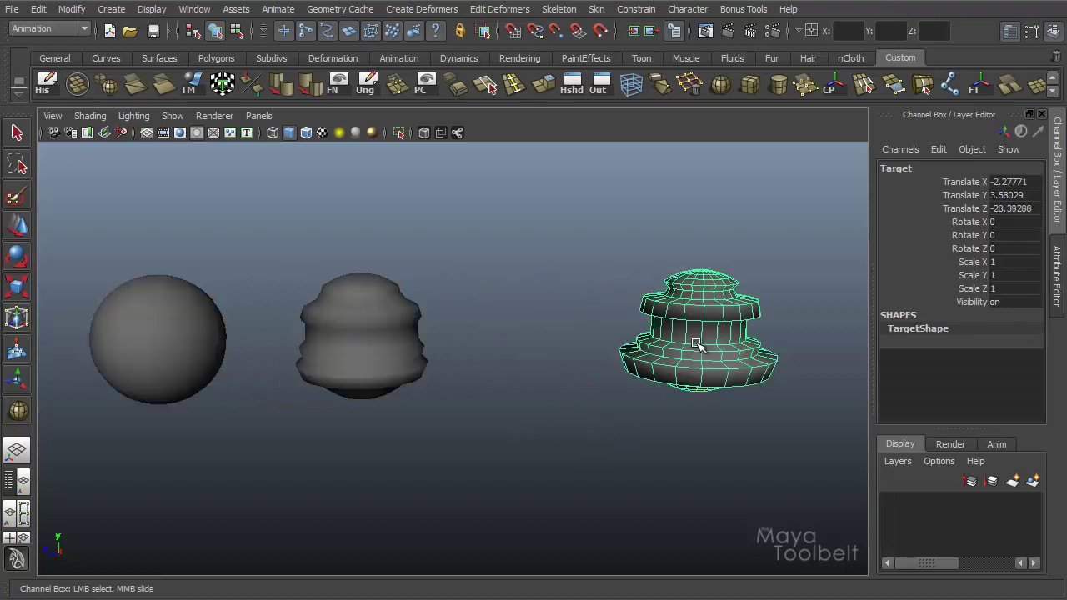
click(177, 336)
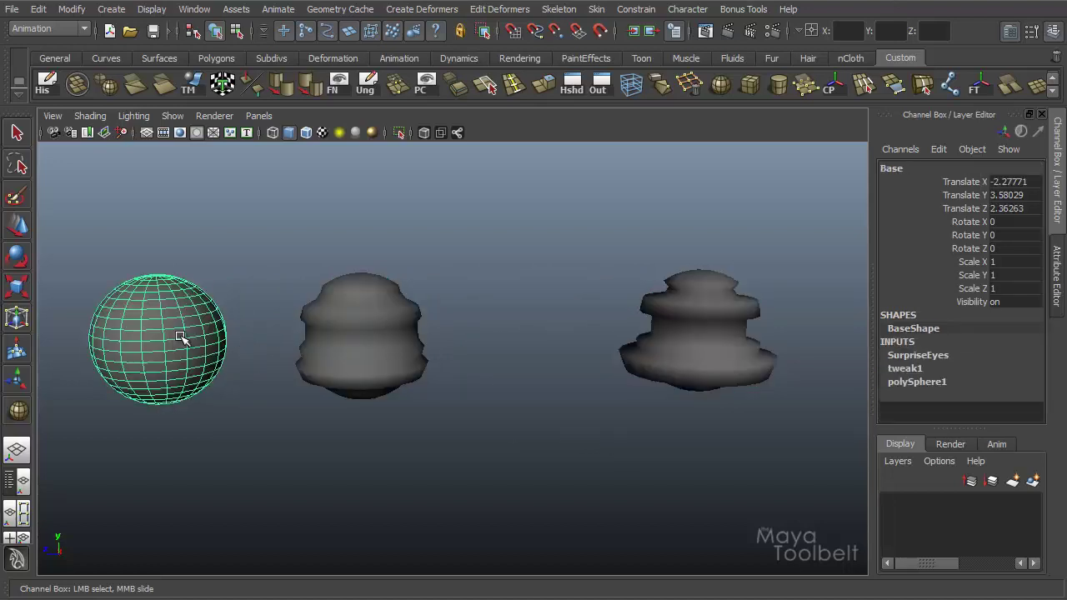
key(w)
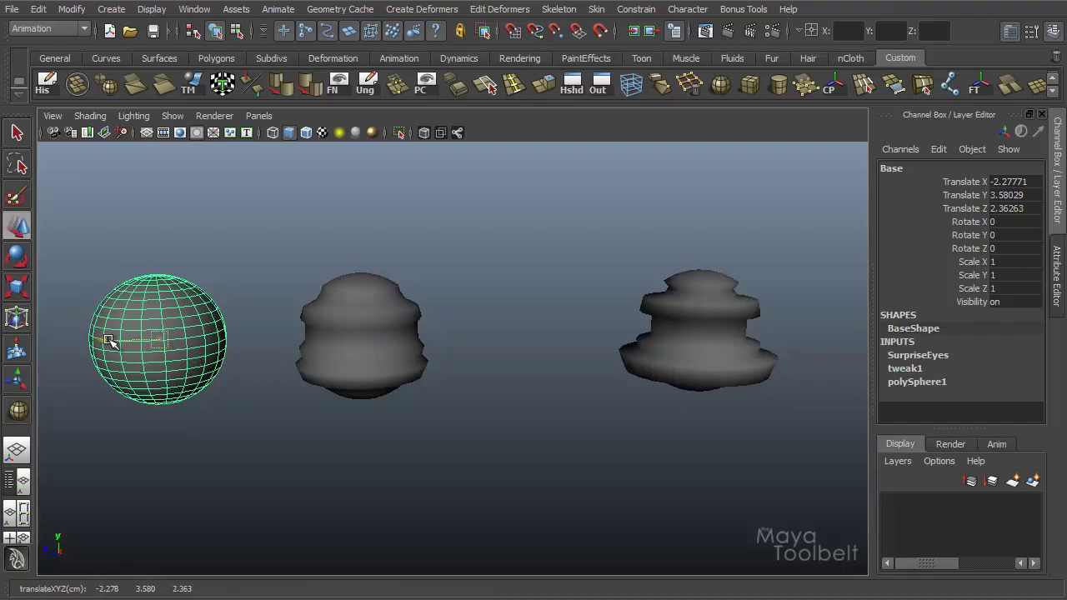
middle_drag(113, 341, 400, 351)
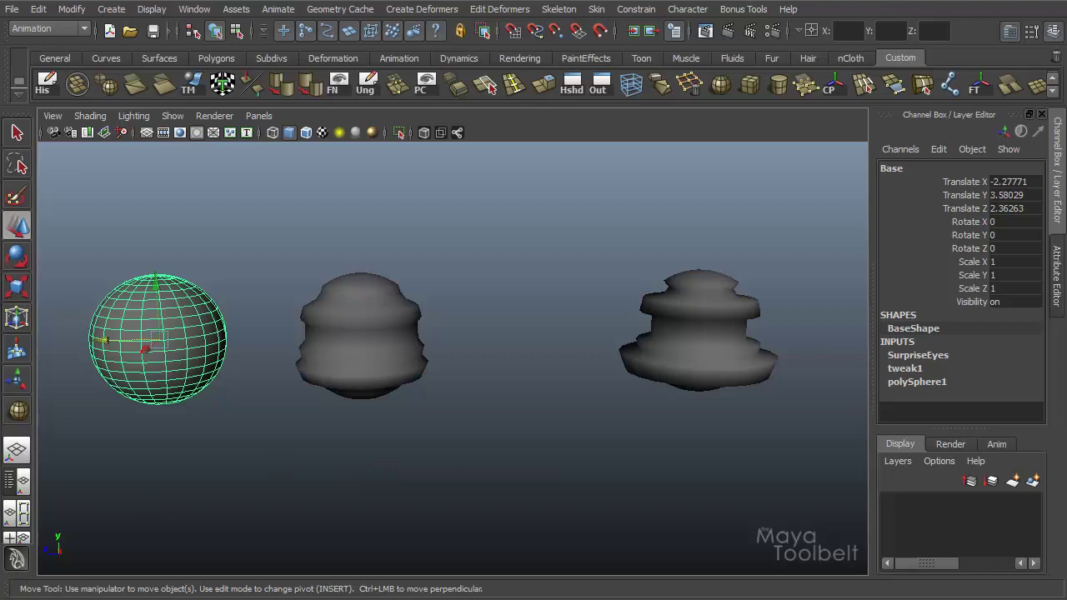
- Restore the Create Blend Shape options below the models and select the target shape
click(387, 488)
drag(444, 402, 494, 153)
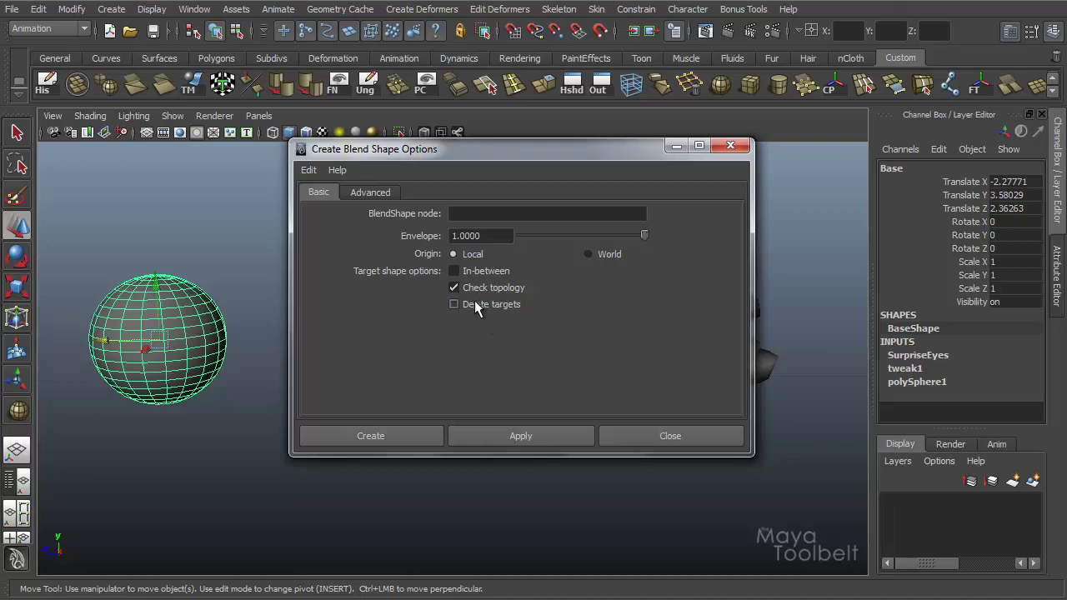
drag(519, 167, 477, 387)
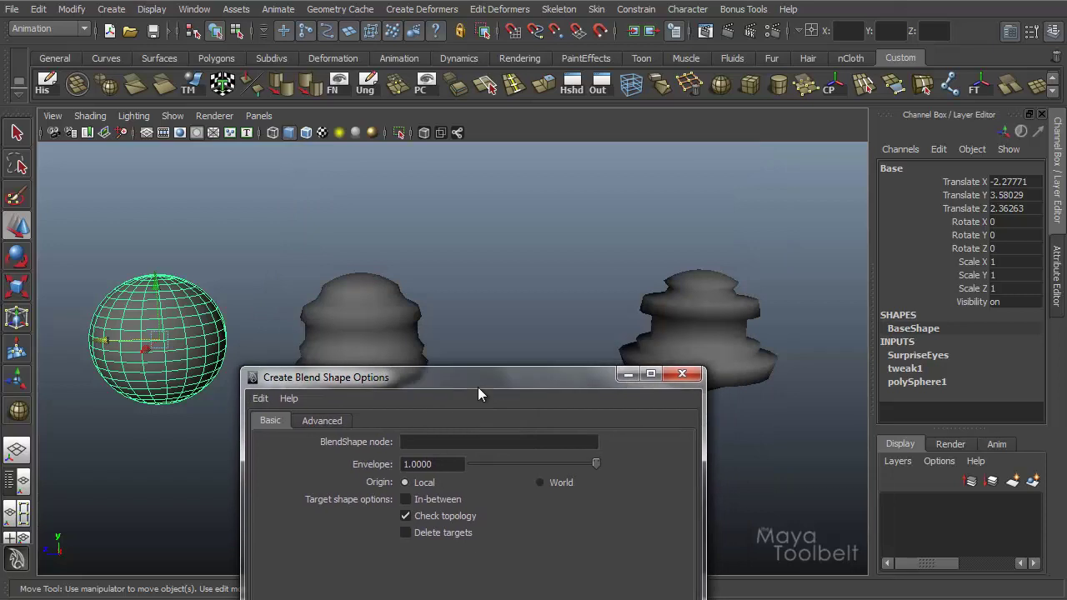
click(405, 326)
click(665, 301)
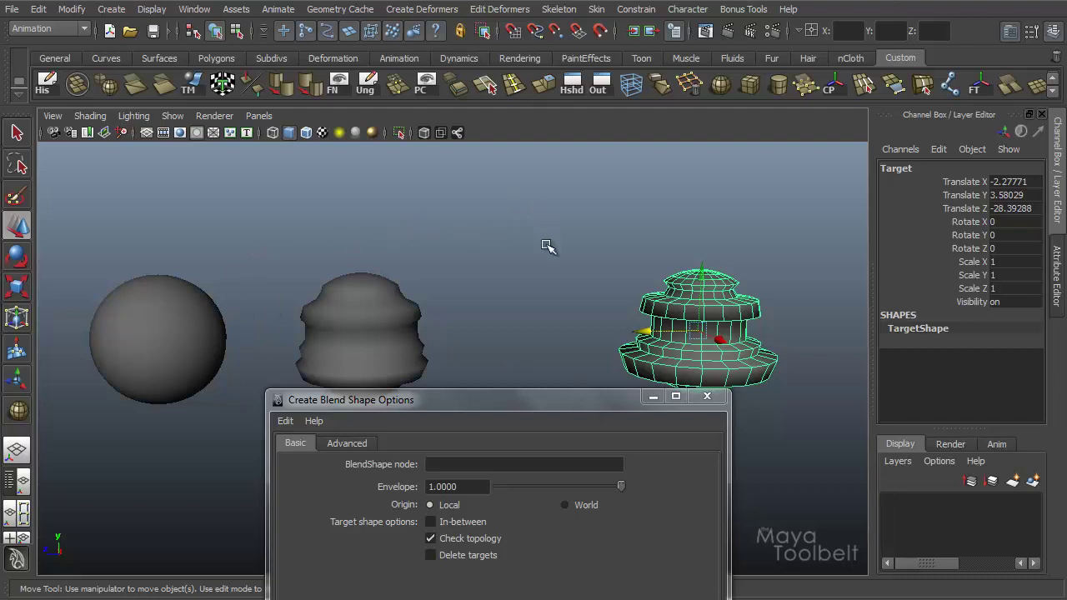
- Review the full Basic settings of the Create Blend Shape options, and set the dialog back below the models
click(513, 397)
drag(518, 377, 534, 191)
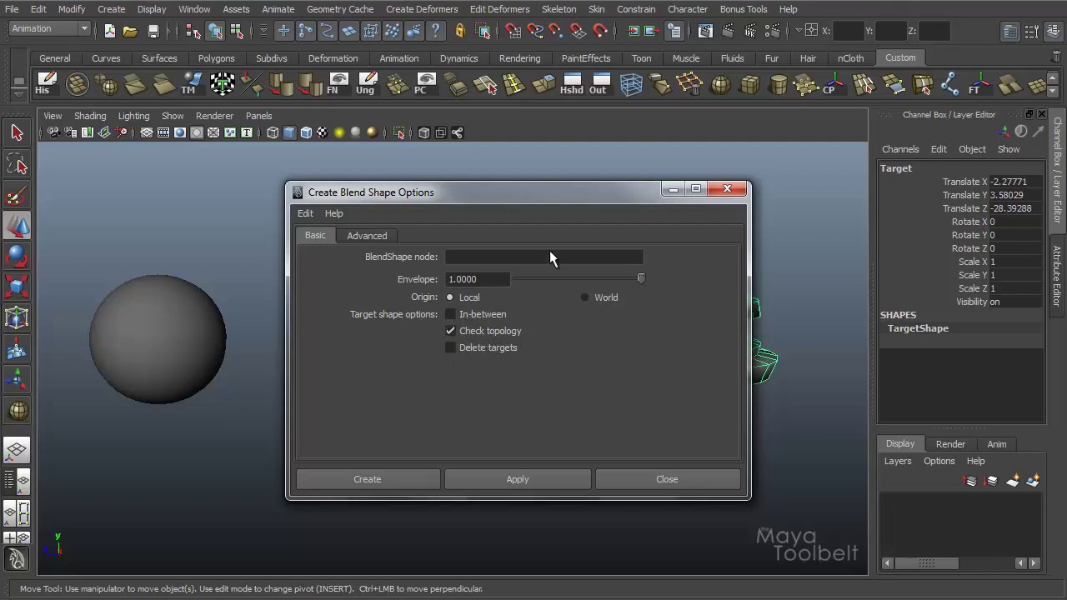
drag(545, 194, 503, 392)
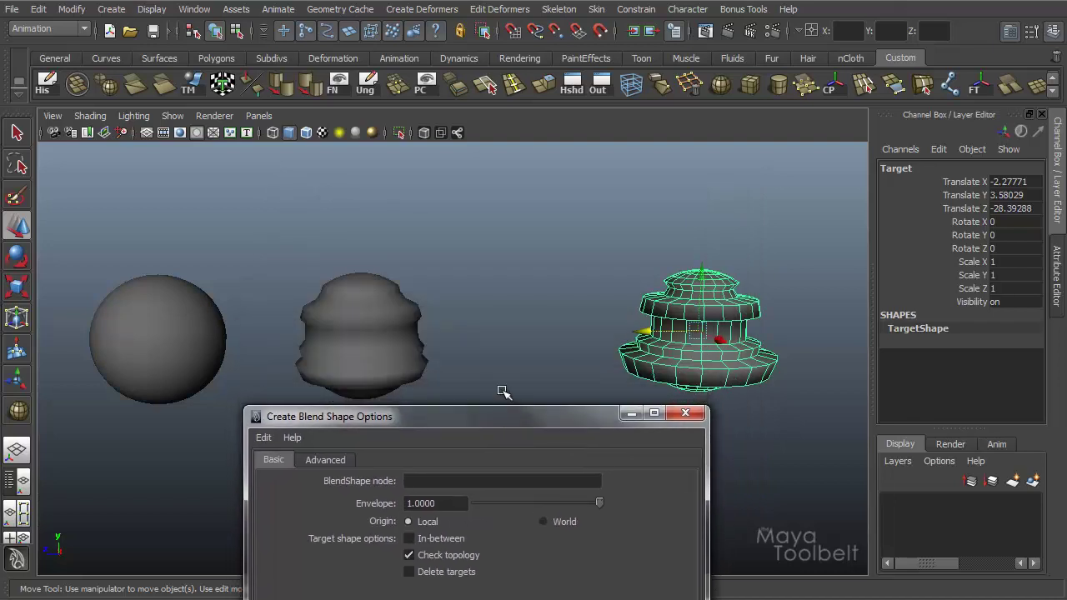
- Compare the wireframe topology of the base sphere, the middle shape and the target shape by selecting each in turn
click(171, 303)
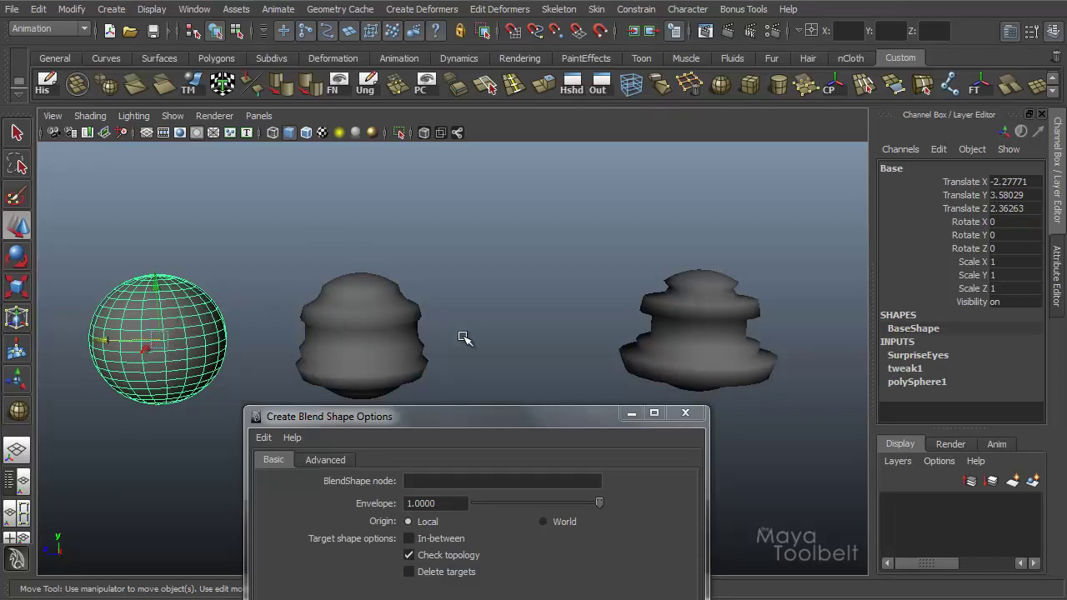
click(742, 315)
click(419, 342)
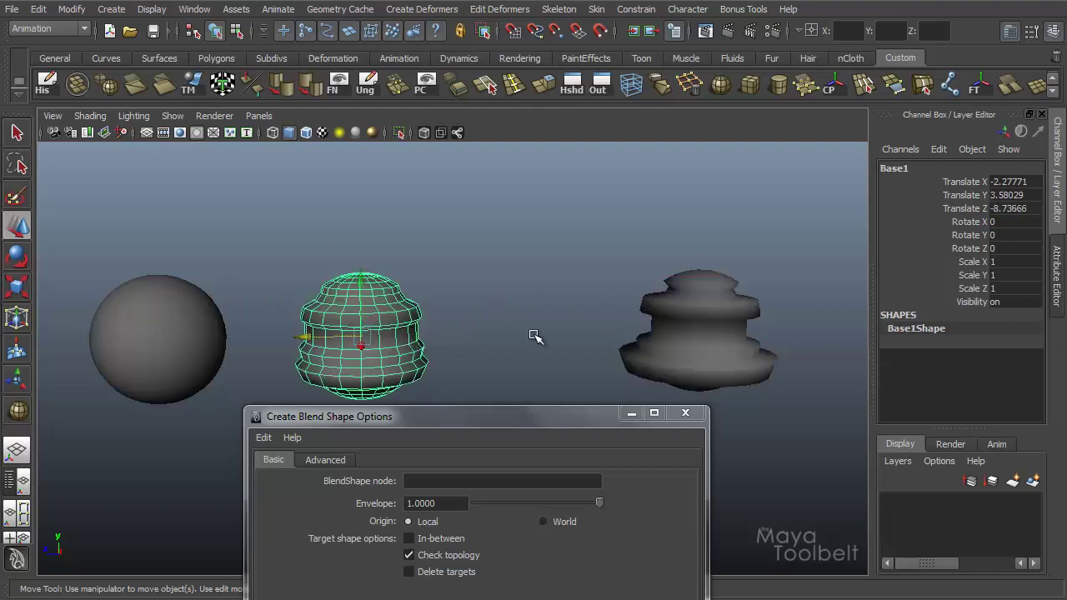
click(690, 333)
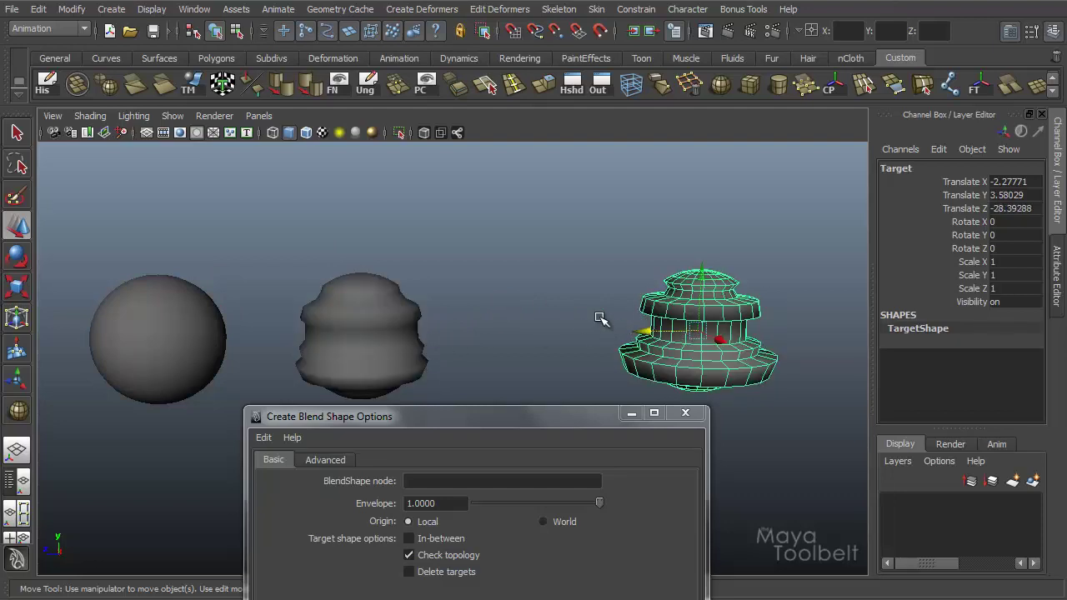
click(410, 334)
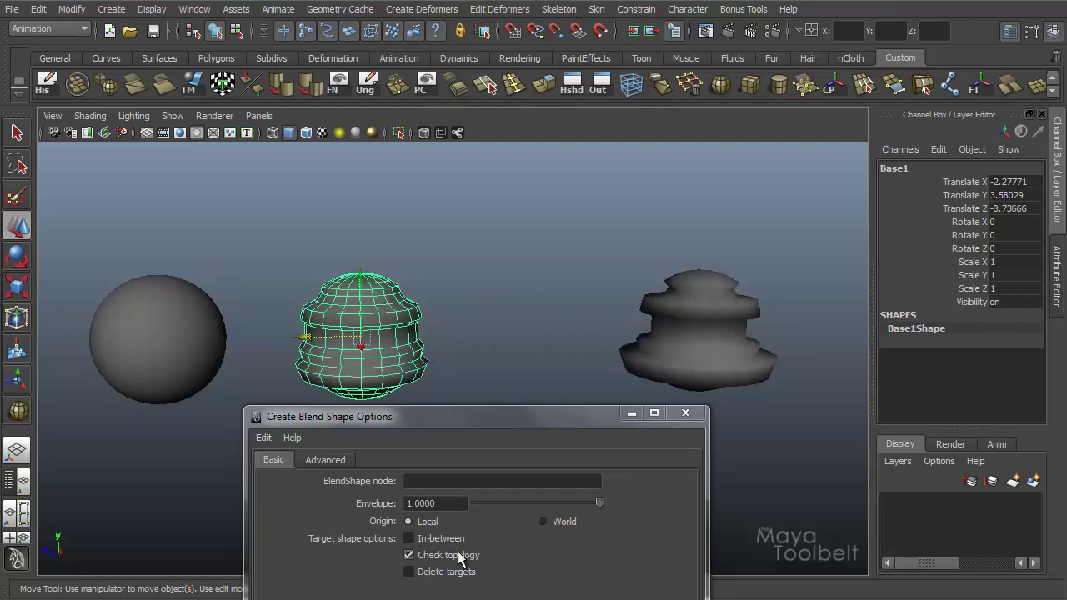
click(672, 301)
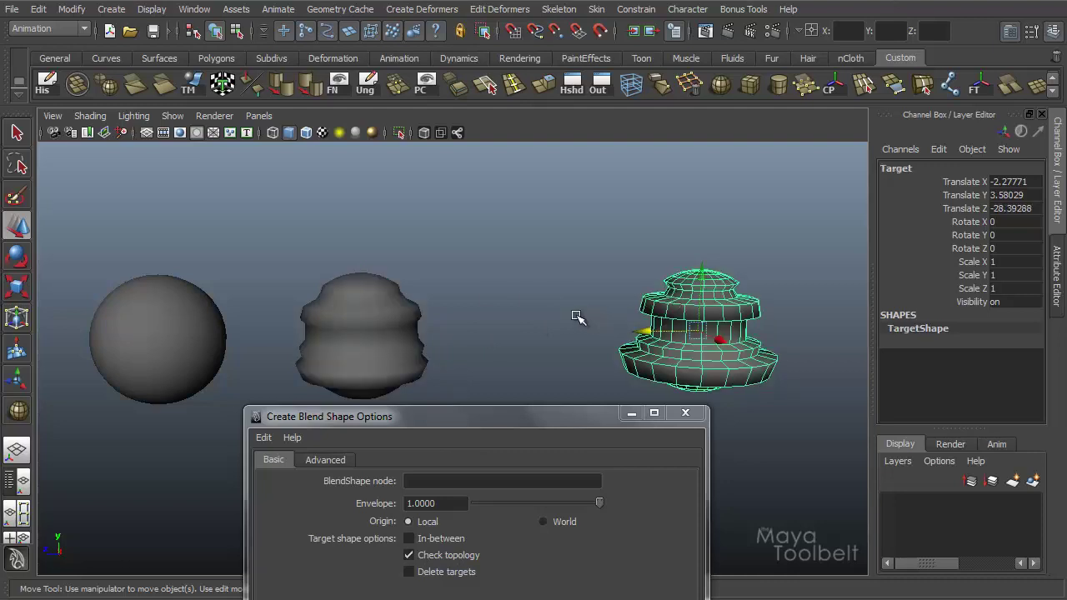
click(383, 312)
click(696, 330)
click(350, 302)
click(219, 329)
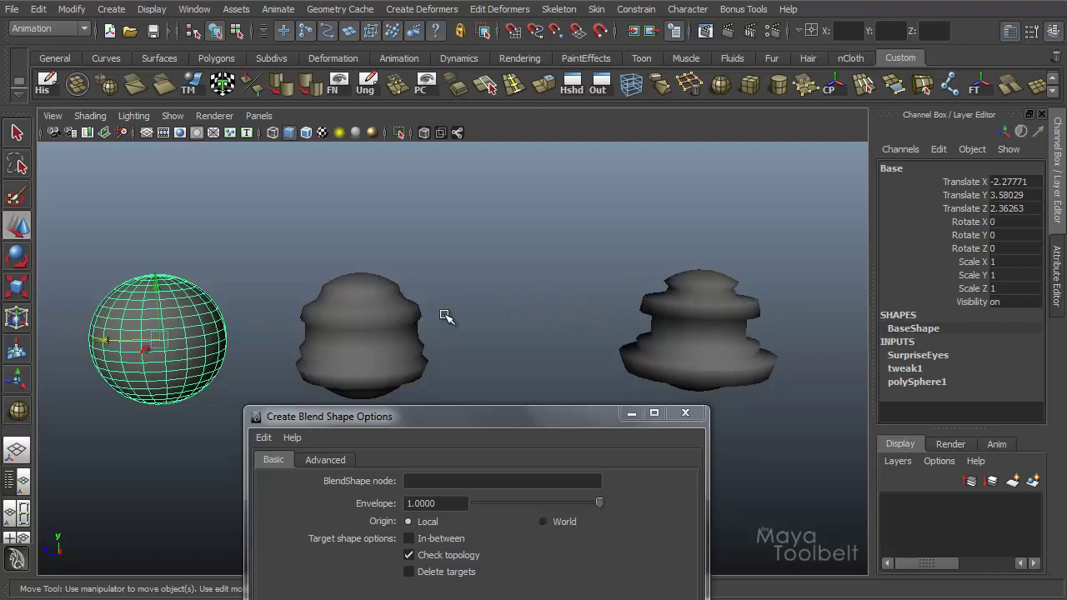
- Delete all three shapes and create a new polygon sphere with a radius of about 5.4
drag(136, 242, 794, 401)
key(Delete)
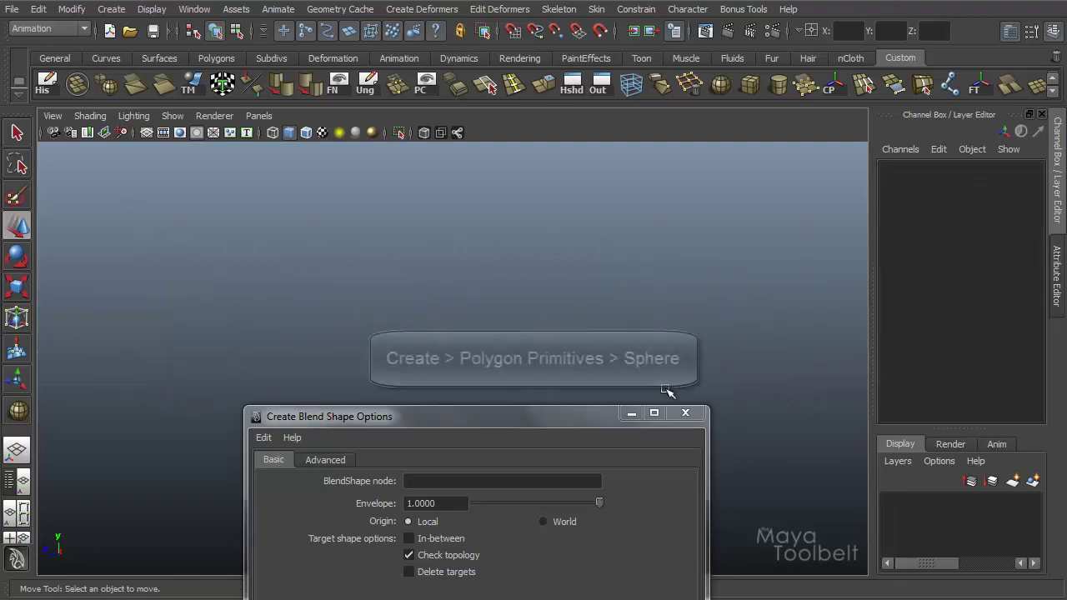
click(121, 11)
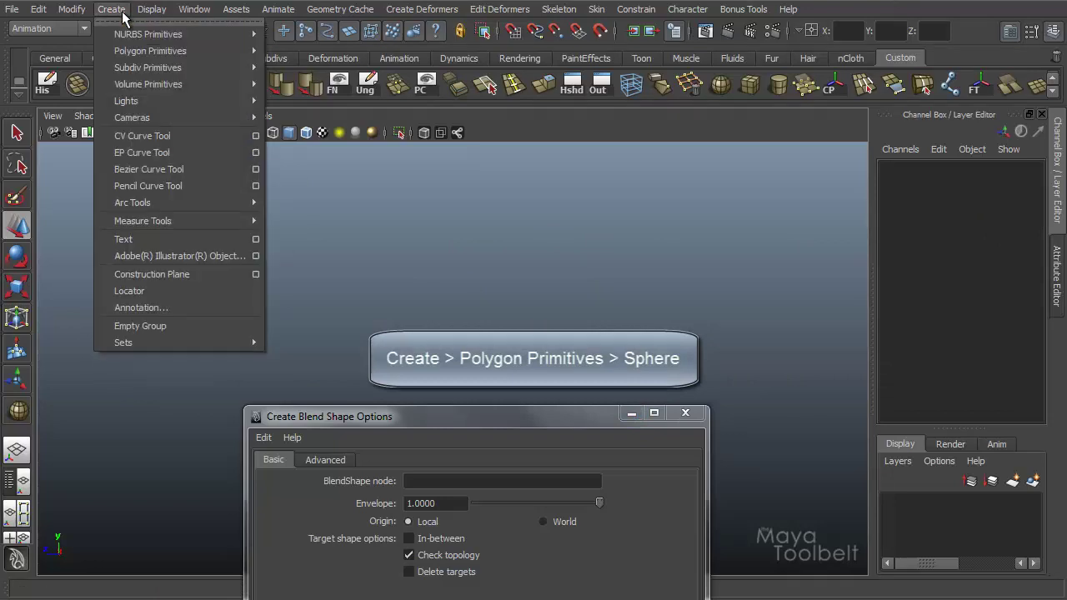
mouse_move(200, 49)
click(311, 55)
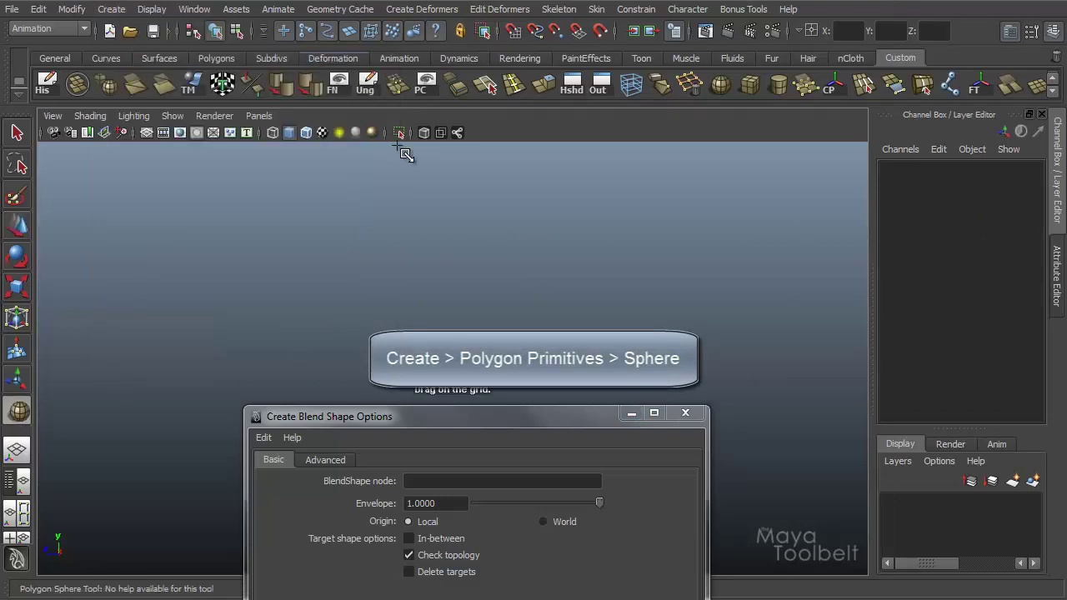
drag(475, 284, 559, 375)
alt+drag(704, 272, 573, 282)
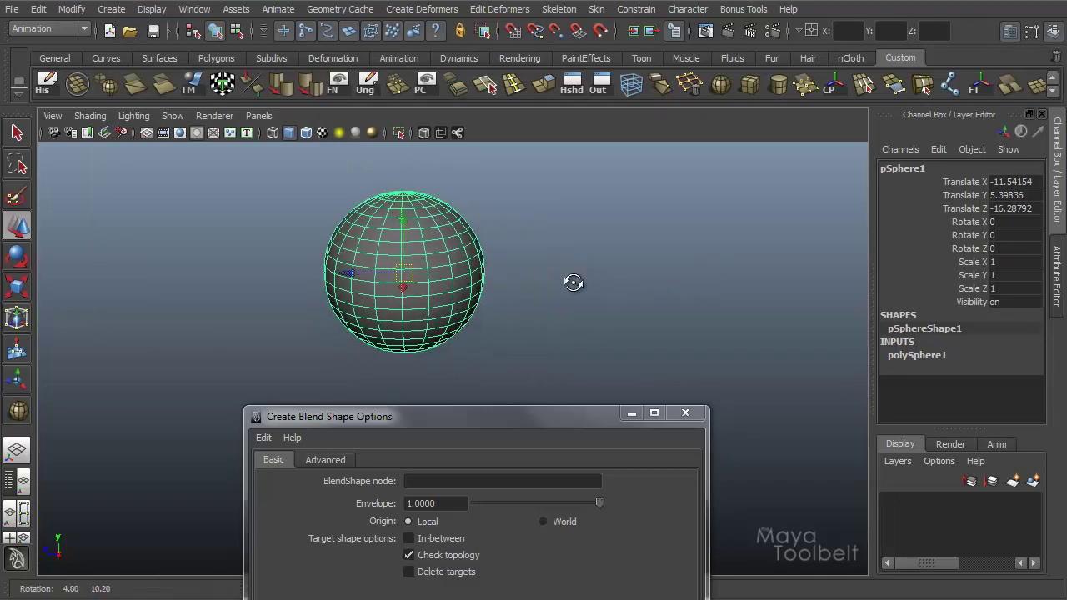
- Duplicate the sphere and move the original along Z to about -33.56, beside its copy
key(ctrl+d)
alt+middle_drag(574, 279, 547, 305)
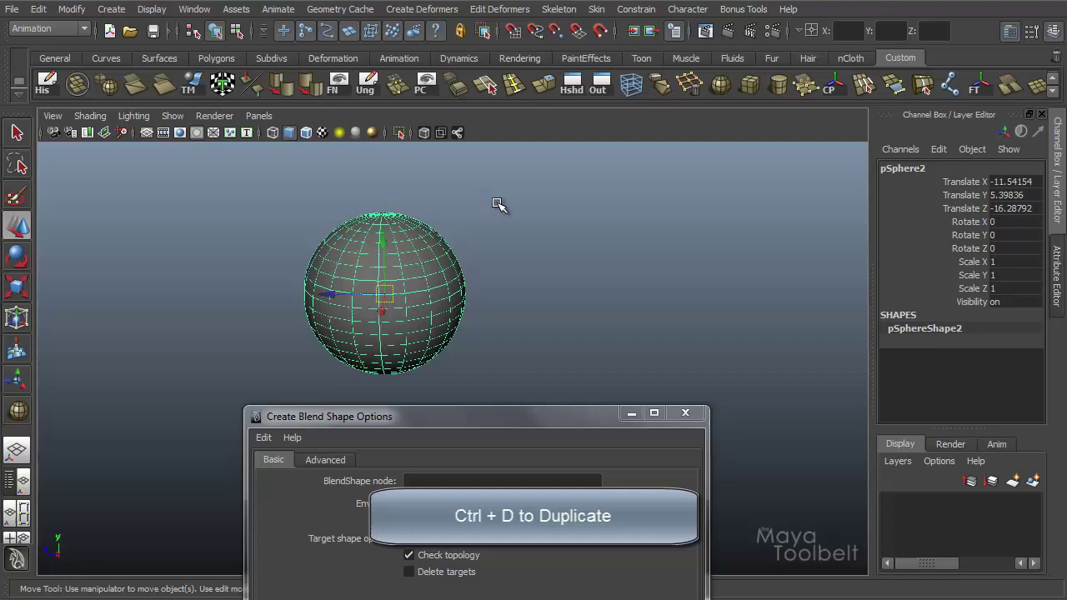
drag(518, 241, 208, 415)
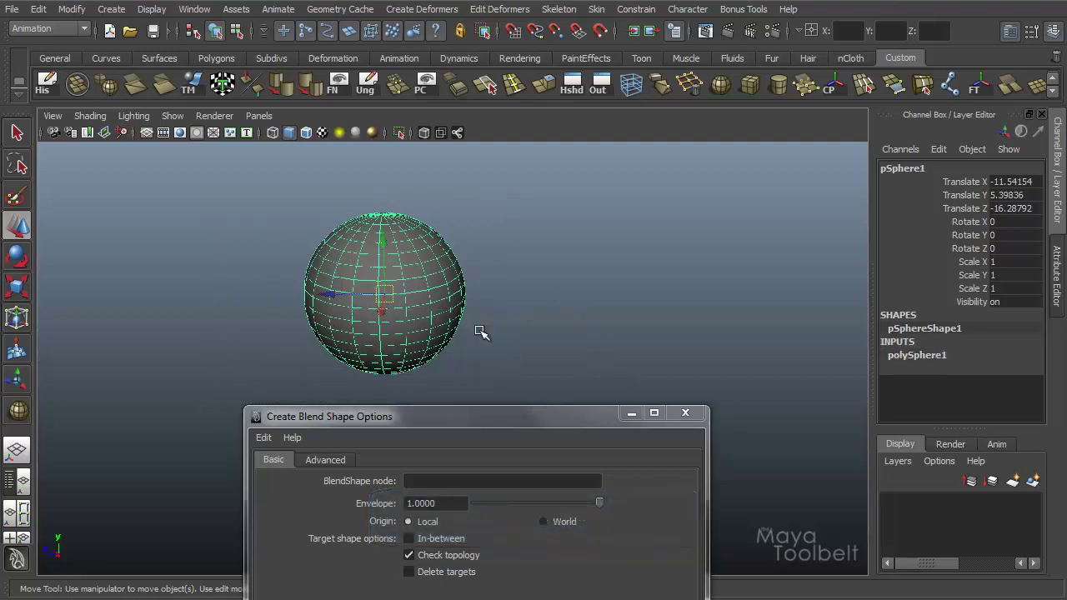
drag(320, 295, 583, 293)
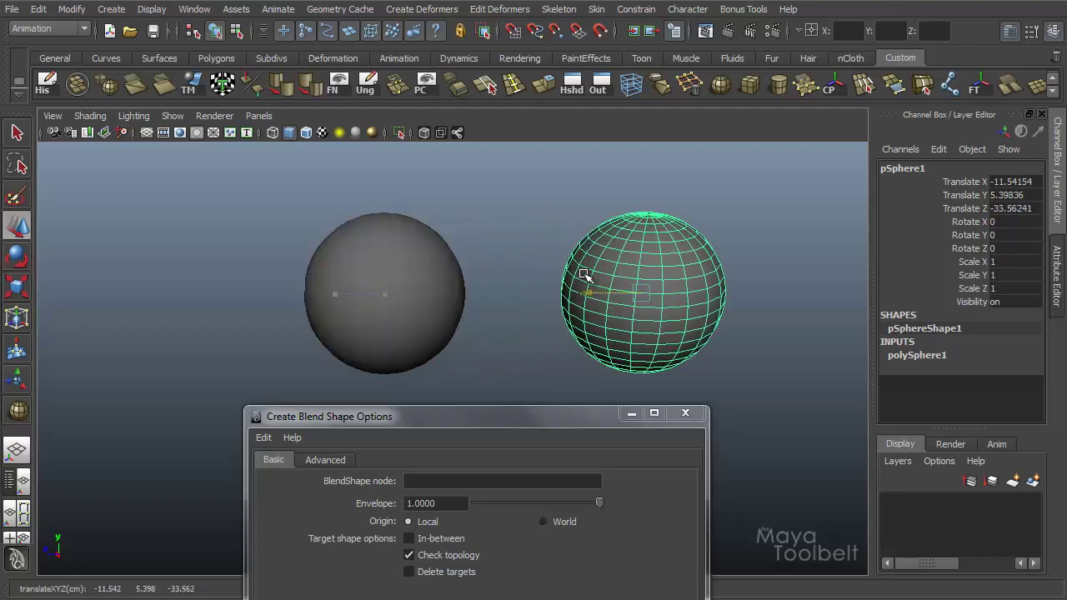
- Set the moved sphere's Subdivisions Axis and Subdivisions Height to 12 and soften its edges
click(900, 355)
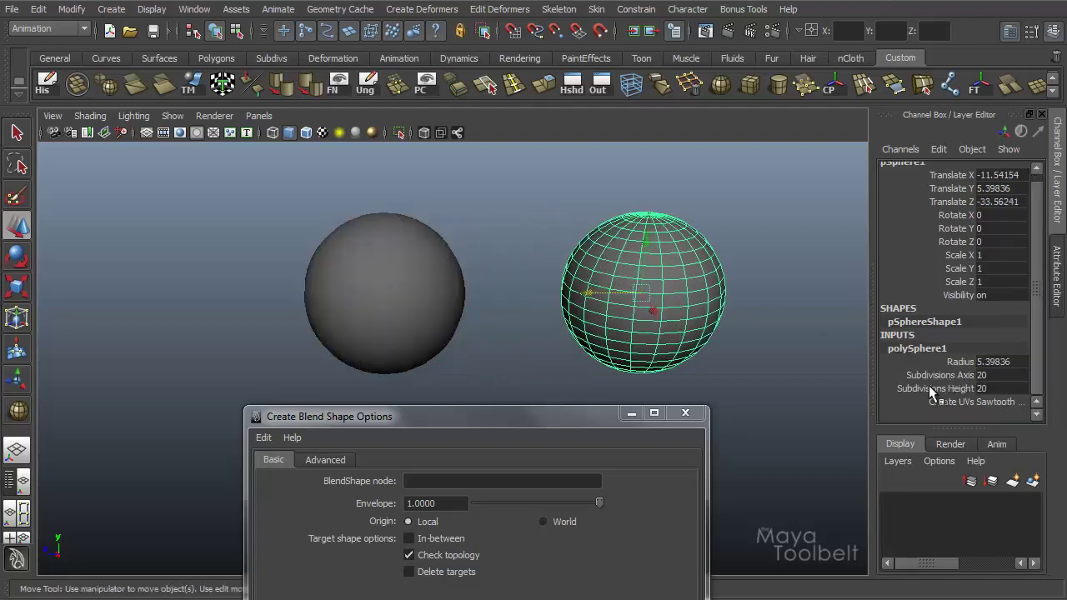
drag(950, 375, 925, 388)
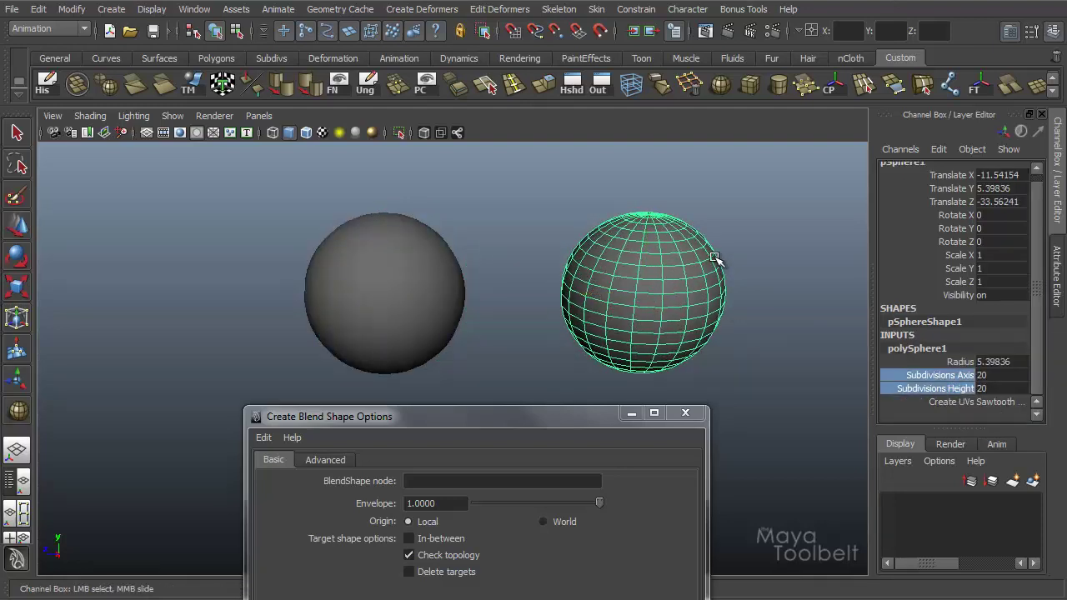
middle_drag(674, 277, 50, 412)
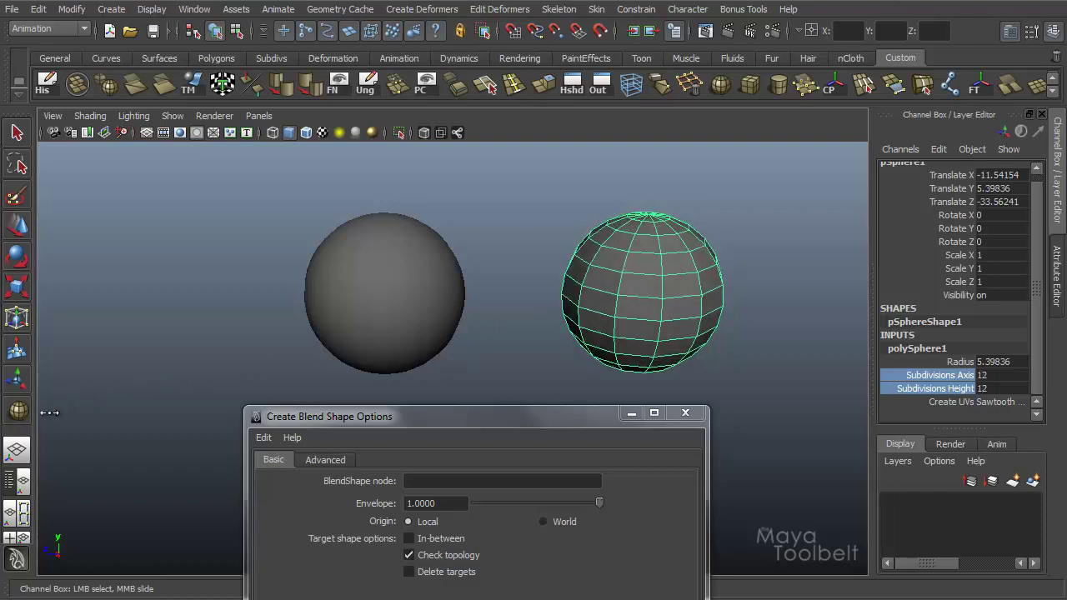
click(625, 305)
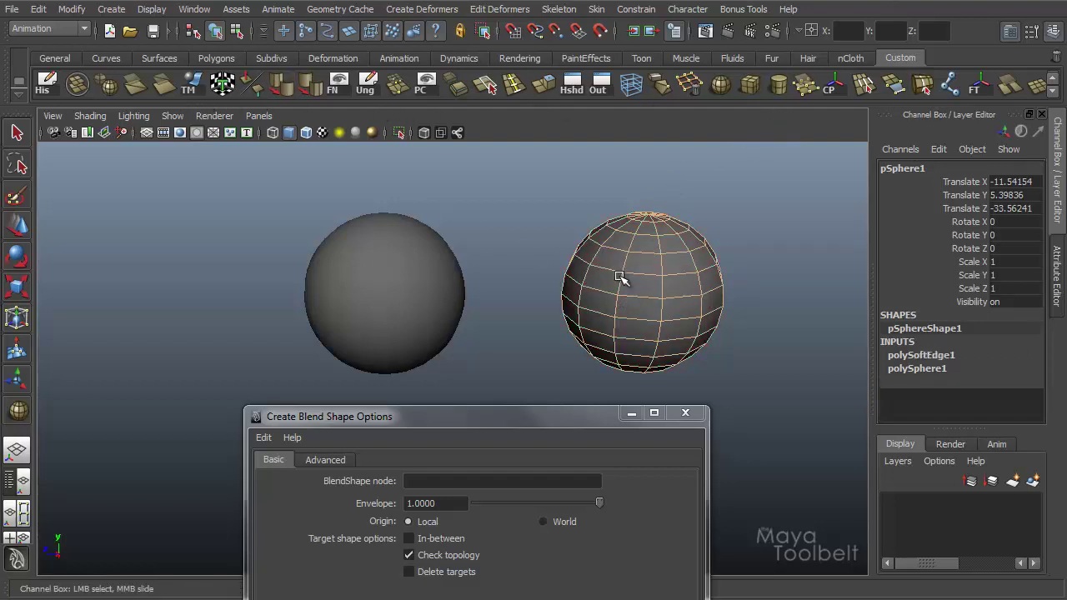
- Compare the wireframes of the 12-subdivision sphere and its denser duplicate
click(416, 260)
click(660, 301)
shift+click(392, 219)
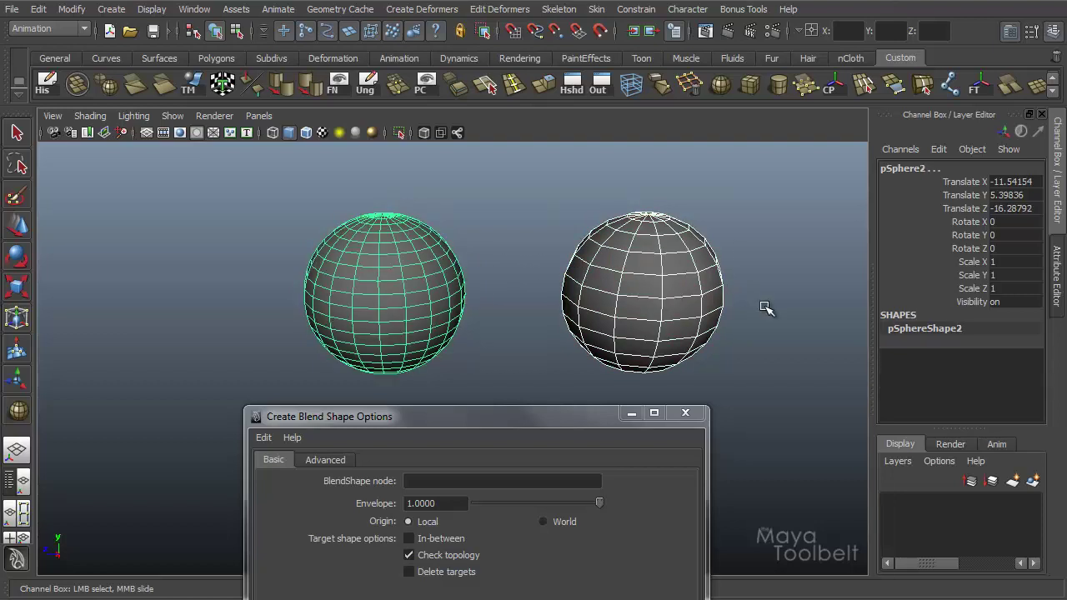
click(663, 259)
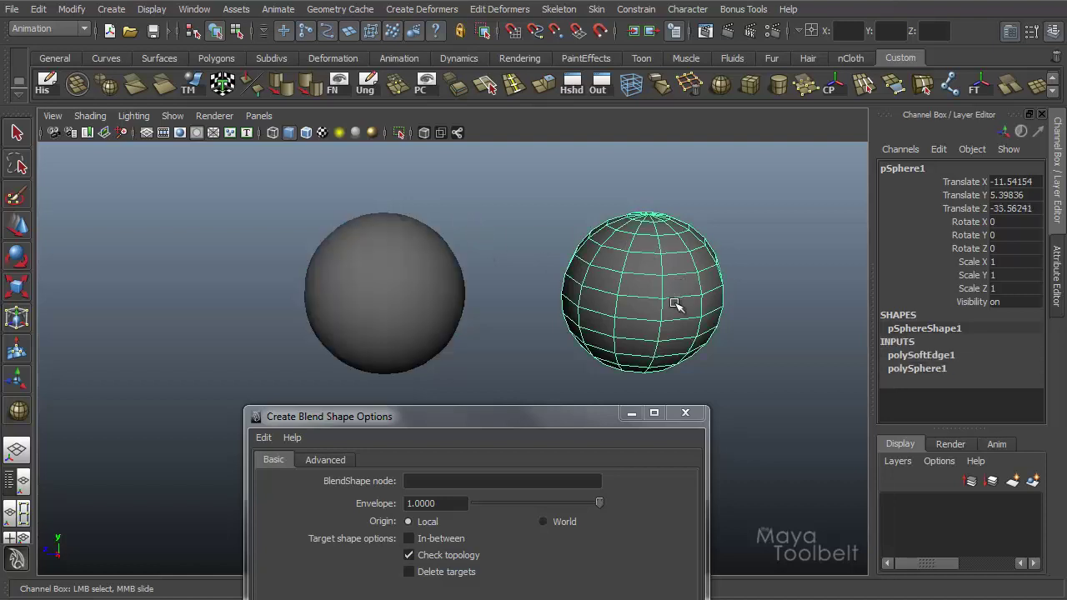
- Scale horizontal edge loops of the 12-subdivision sphere to give it a ridged profile, and return to object selection
alt+middle_drag(676, 304, 614, 293)
right_drag(617, 292, 623, 246)
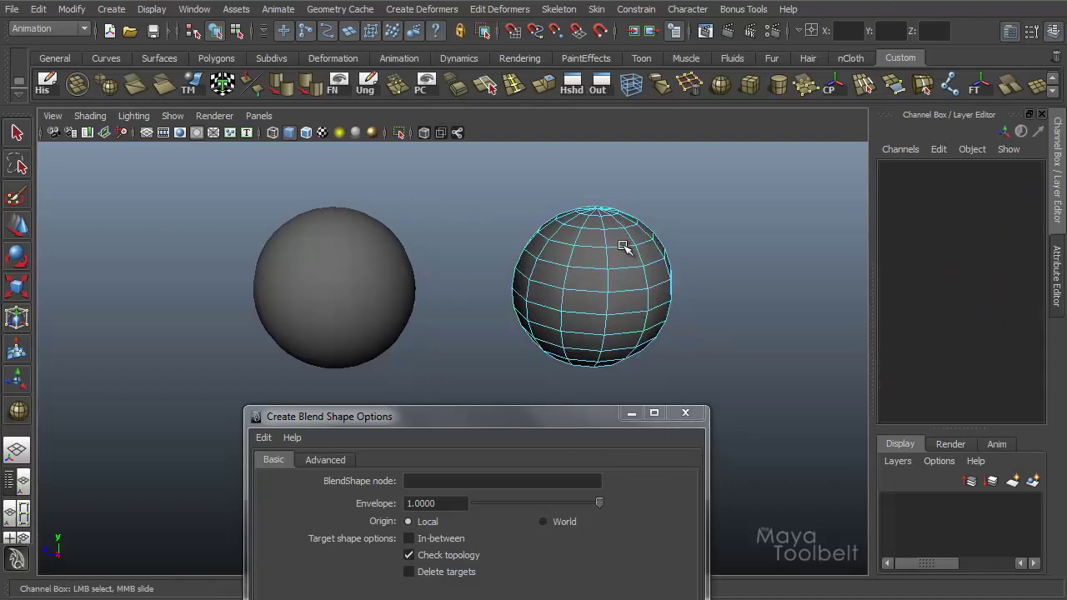
click(624, 246)
alt+middle_drag(658, 272, 663, 276)
key(w)
key(q)
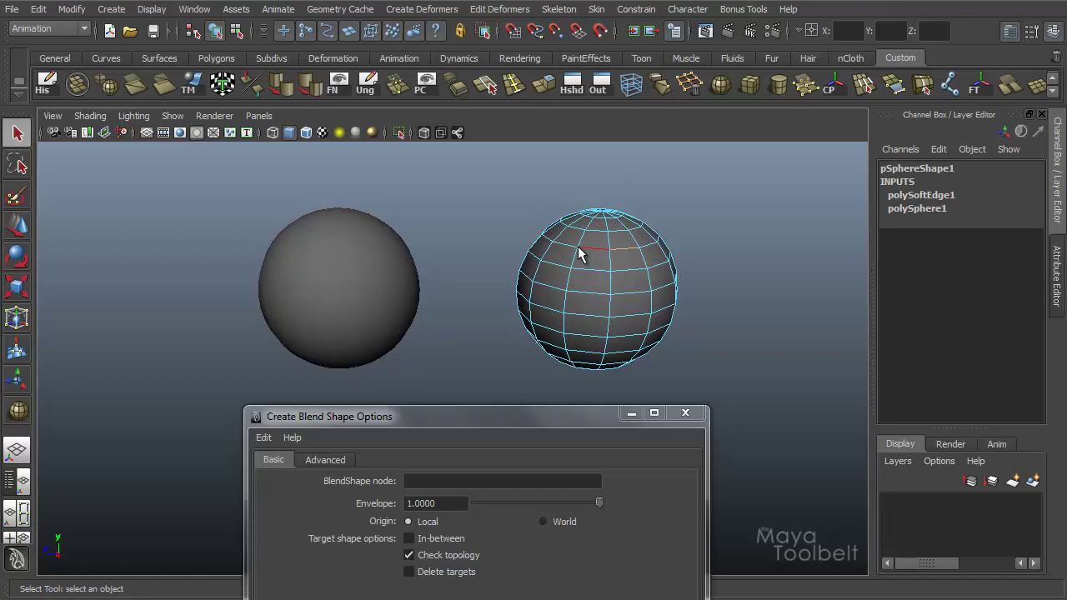
key(w)
key(r)
drag(643, 326, 743, 353)
key(F8)
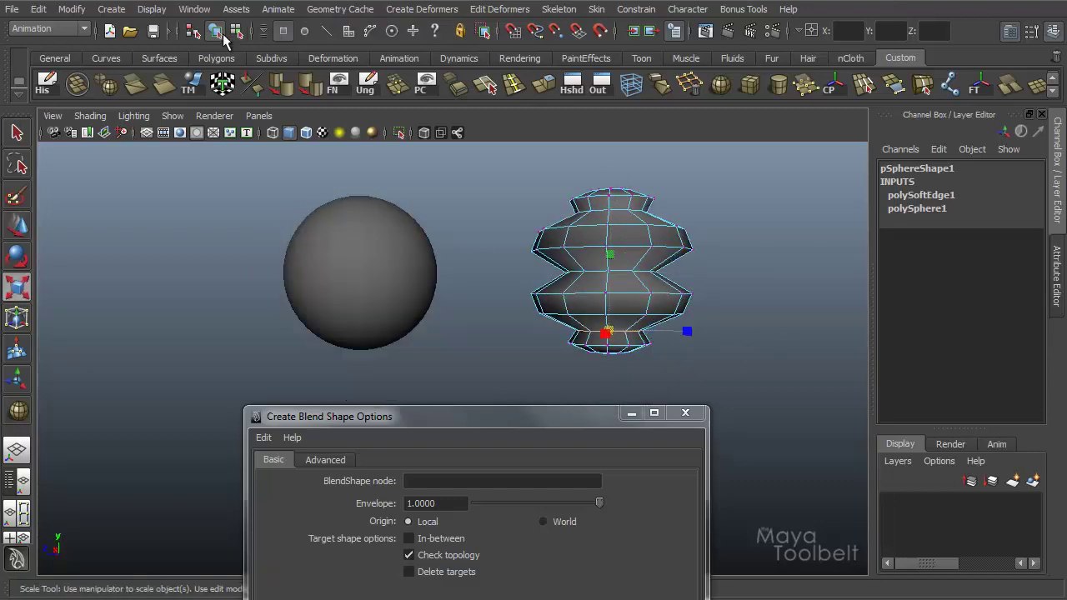
- Try to apply a blend shape from the ridged shape to the smooth sphere with Check topology on, and inspect the sphere's inputs
alt+middle_drag(618, 243, 591, 237)
key(w)
shift+click(361, 271)
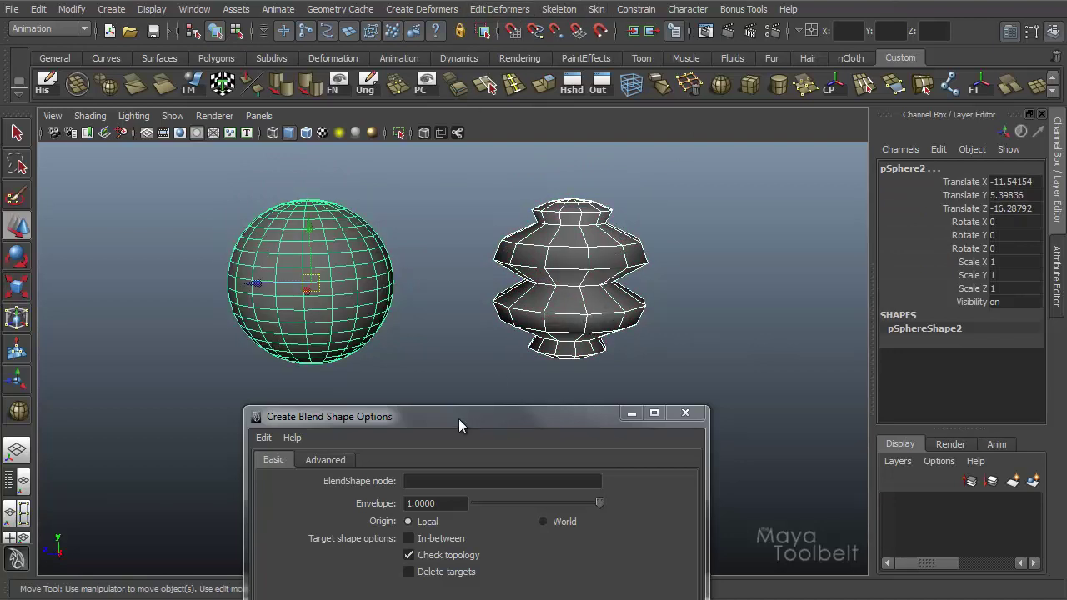
drag(458, 417, 554, 380)
click(586, 472)
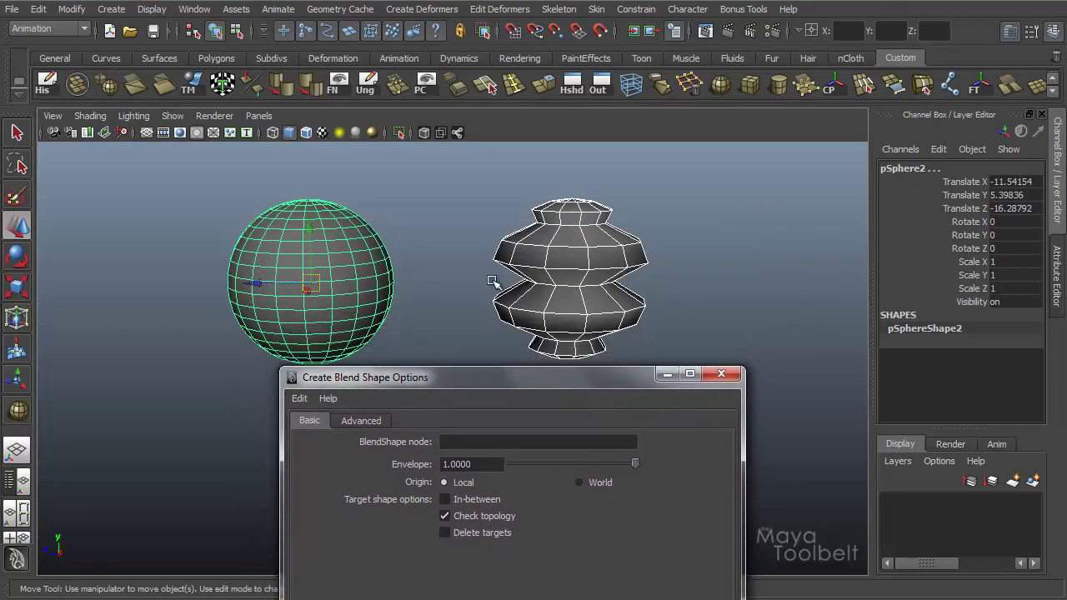
click(381, 255)
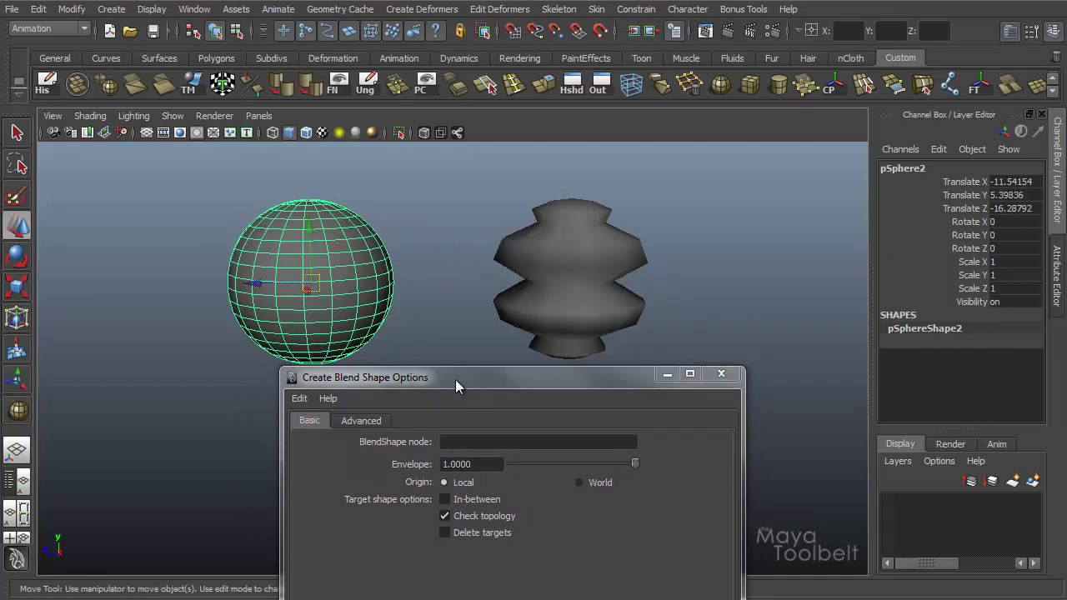
- Bring the whole Create Blend Shape options dialog into view and turn on the Command Line interface element
drag(478, 379, 501, 181)
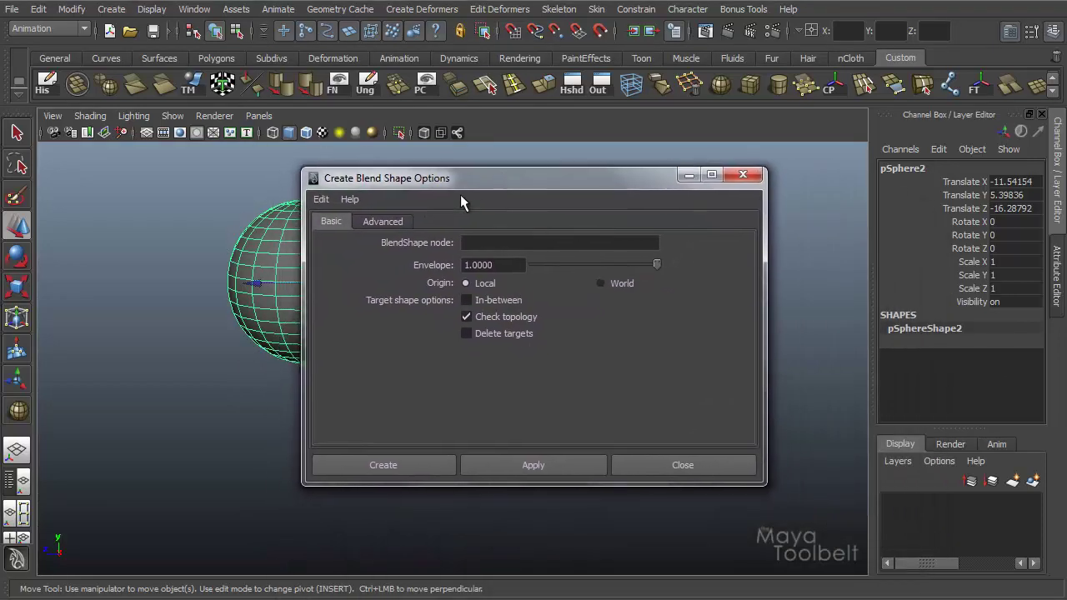
click(161, 9)
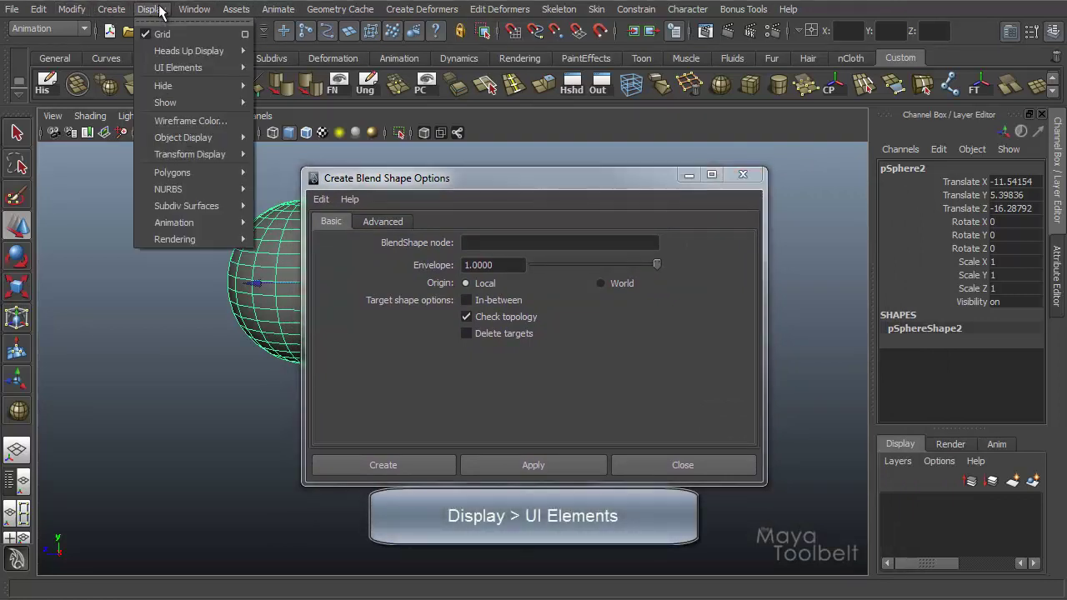
mouse_move(178, 68)
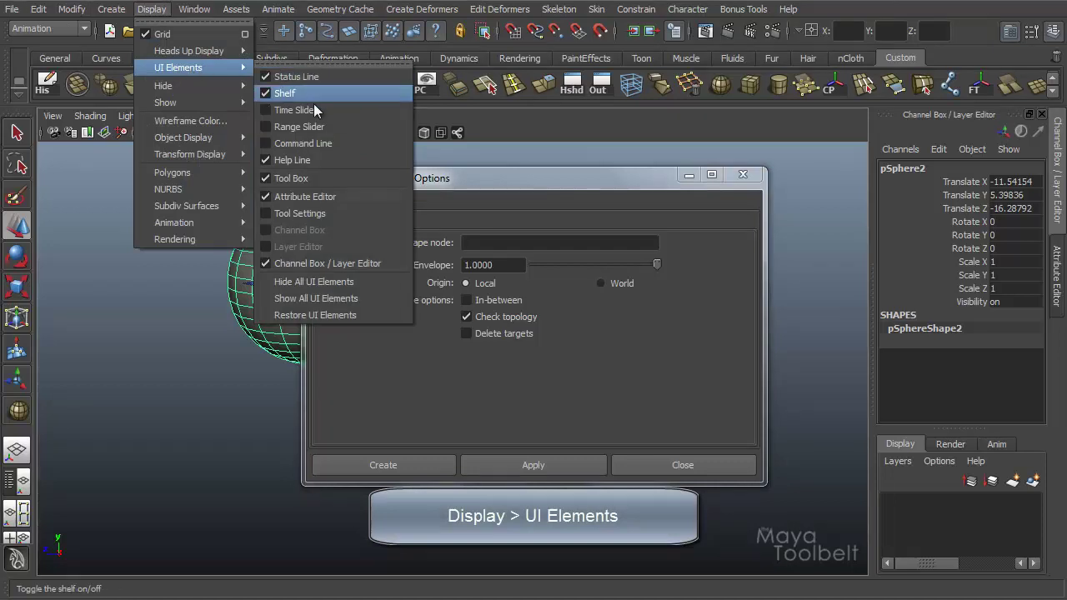
click(296, 144)
- Select the ridged shape followed by the smooth sphere, and try applying the blend shape again with Check topology on
click(690, 175)
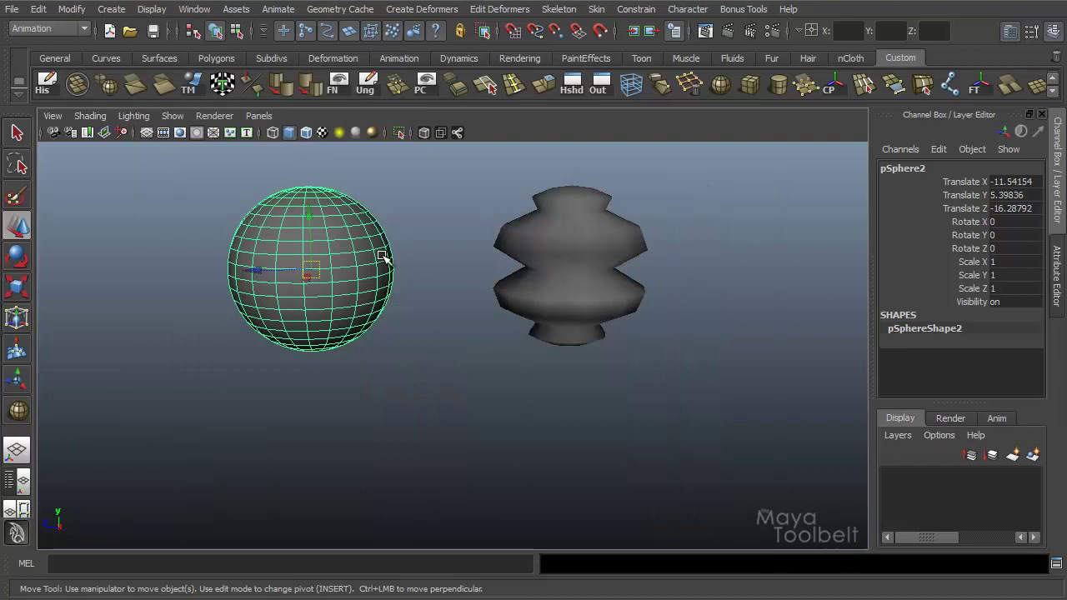
click(577, 256)
shift+click(329, 261)
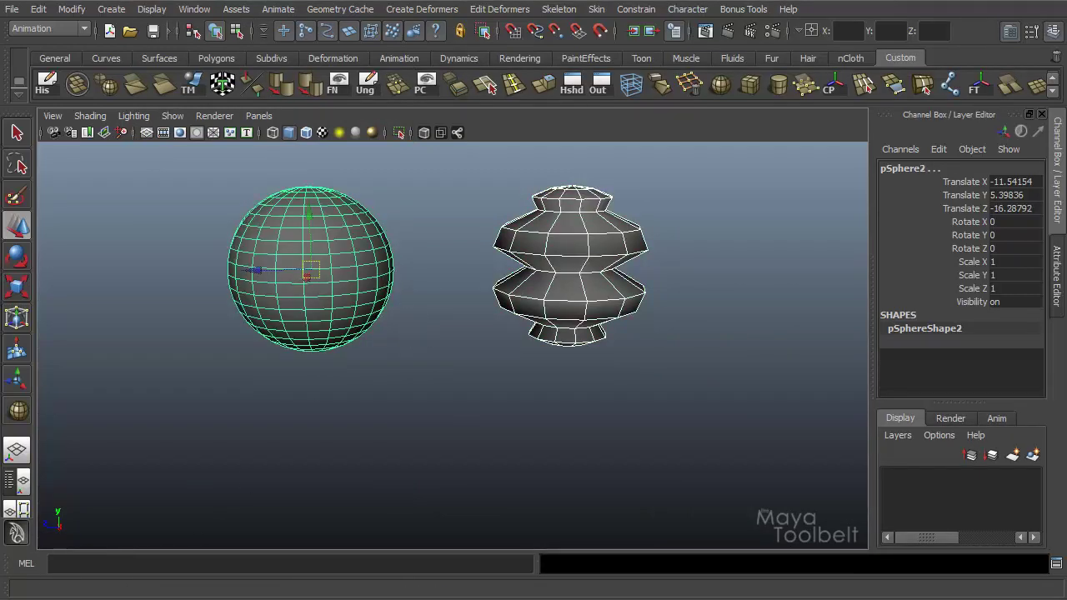
click(107, 518)
click(570, 470)
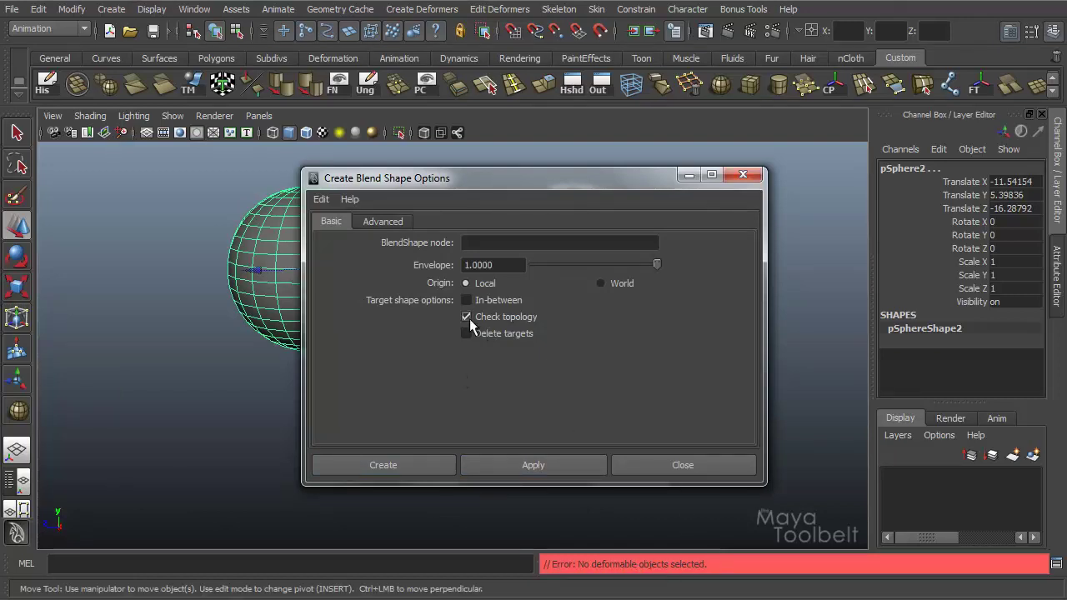
- Turn off Check topology, apply the blend shape to the smooth sphere, and select that sphere alone
drag(552, 193, 599, 475)
drag(577, 374, 337, 356)
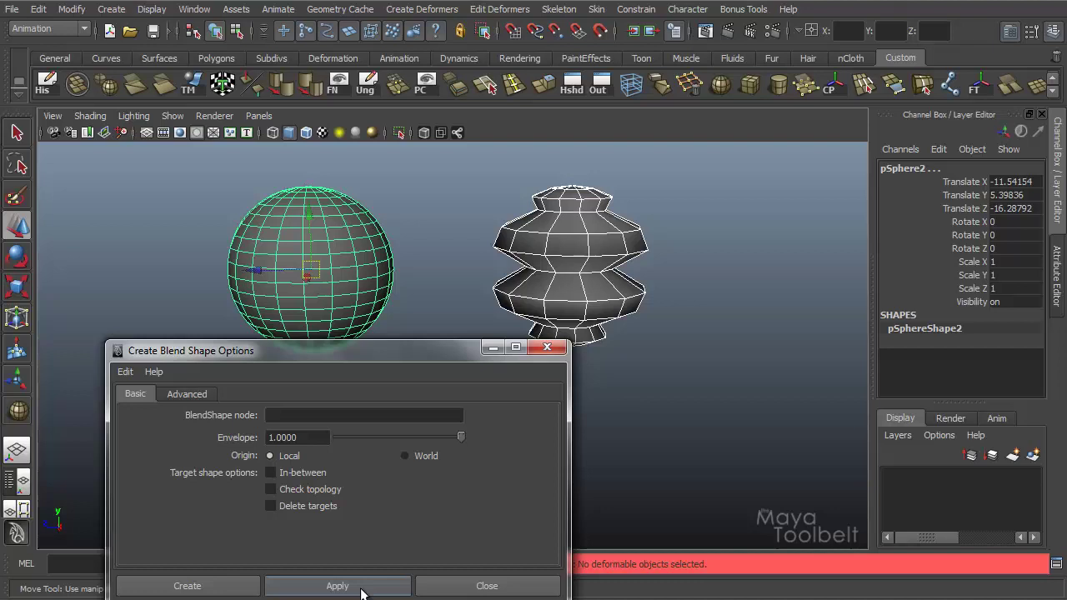
click(362, 591)
click(325, 279)
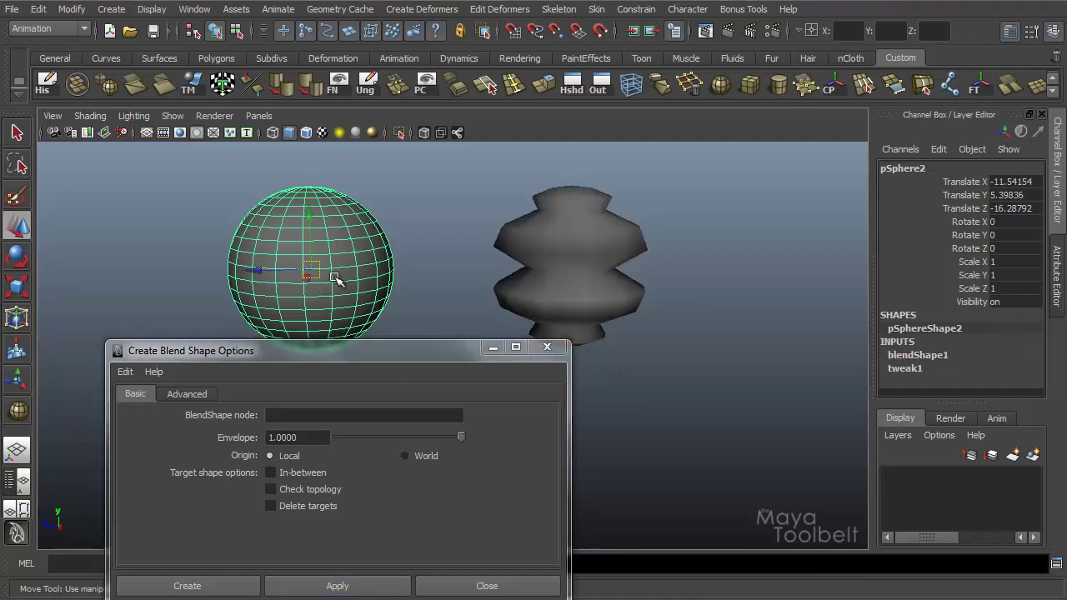
- Set the pSphere1 weight of the smooth sphere's blendShape1 to 0.15 and inspect the deformed mesh
click(934, 356)
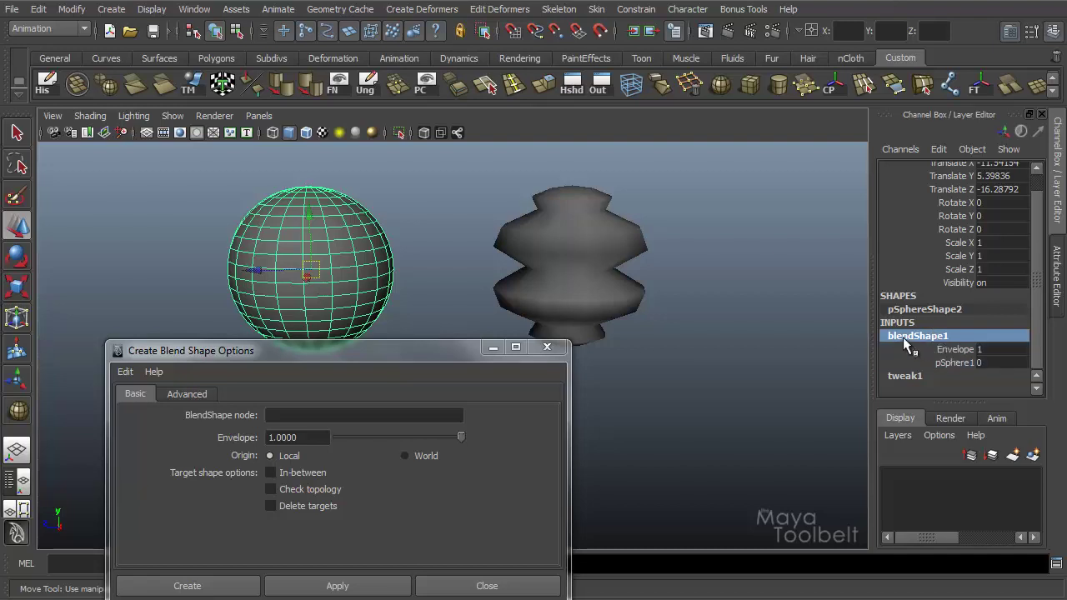
drag(503, 365, 496, 423)
click(955, 363)
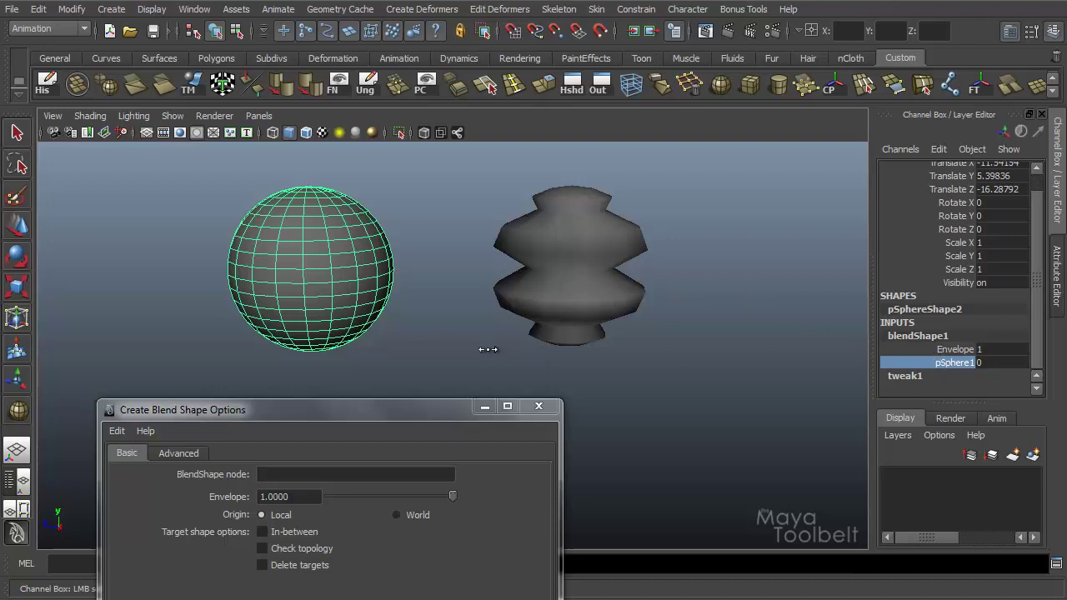
middle_drag(484, 353, 519, 357)
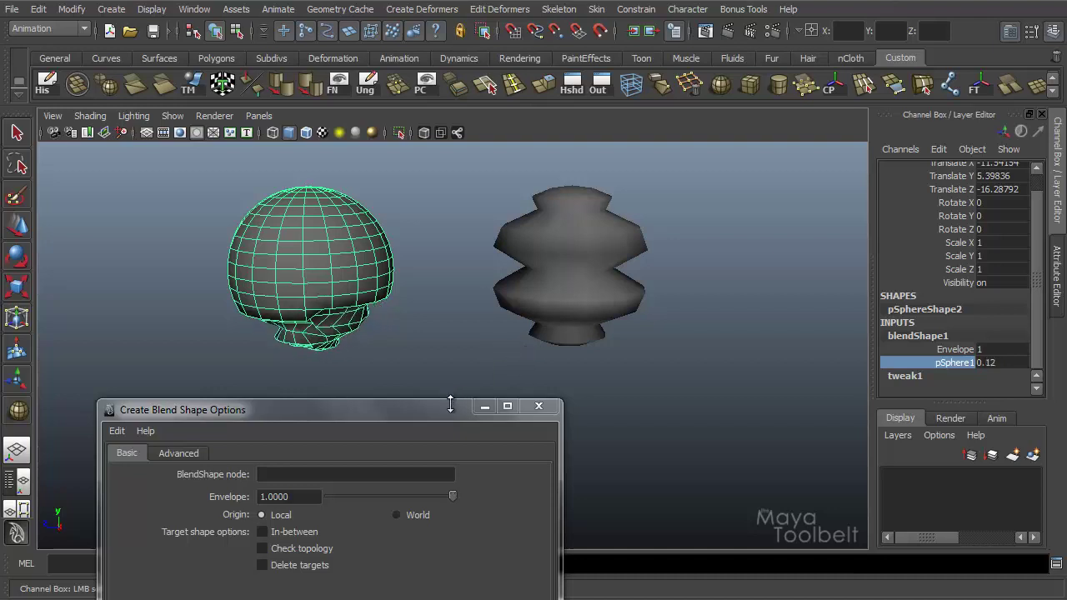
drag(450, 403, 447, 552)
alt+drag(471, 429, 458, 410)
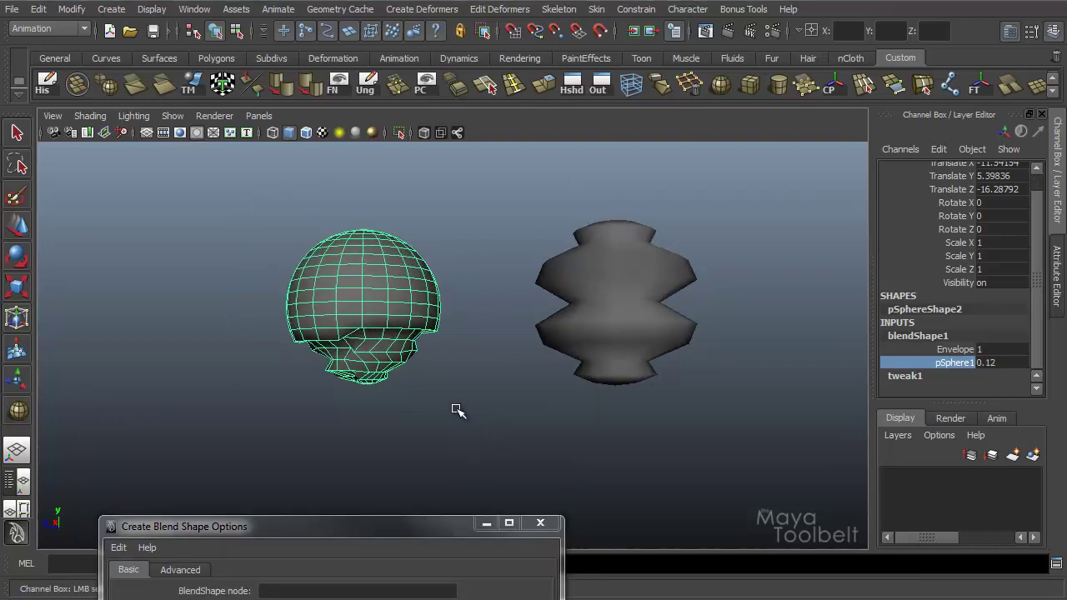
alt+right_drag(456, 411, 556, 401)
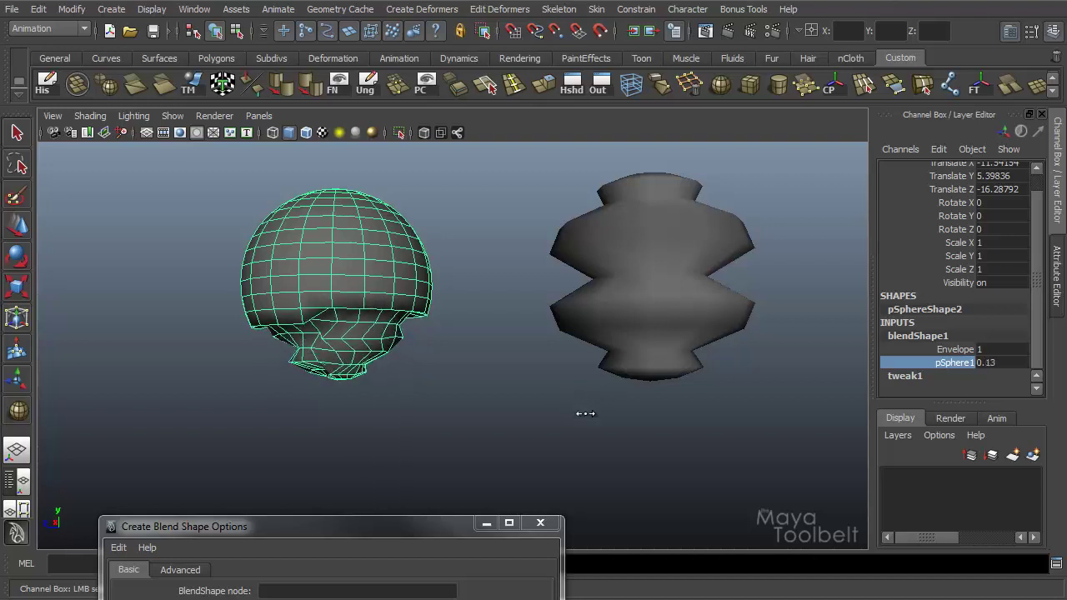
middle_drag(584, 411, 587, 446)
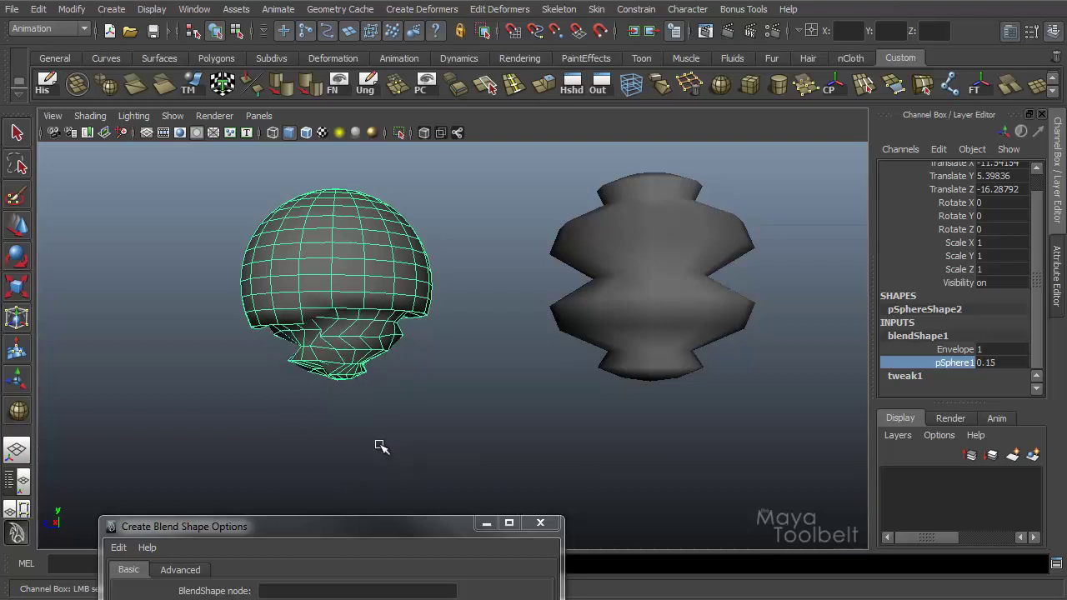
- Reselect the deformed sphere and set the pSphere1 weight of its blendShape1 back to 0
drag(357, 523, 517, 278)
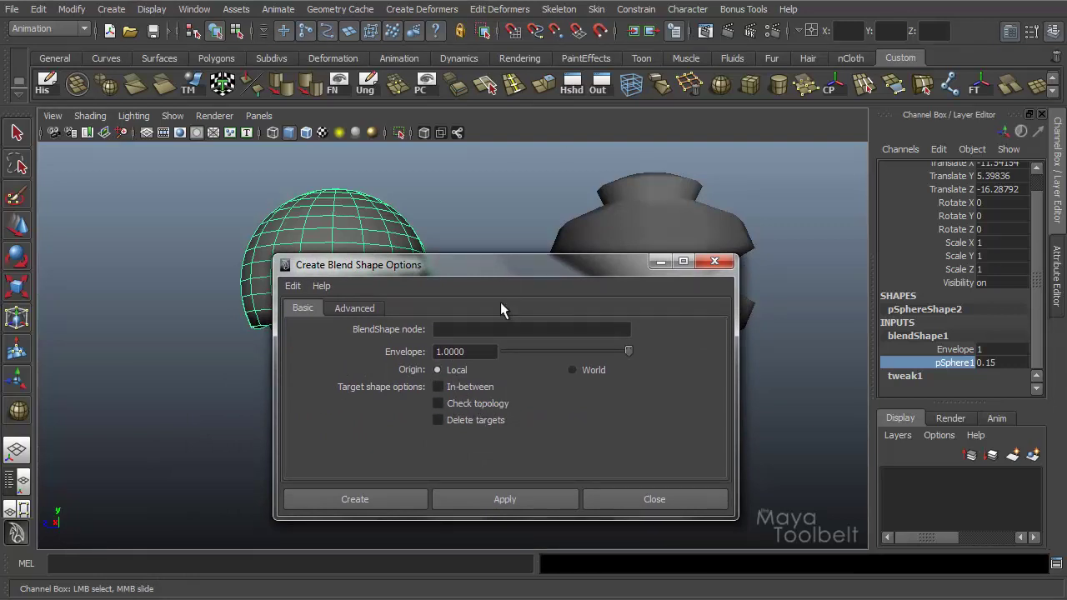
drag(510, 267, 483, 464)
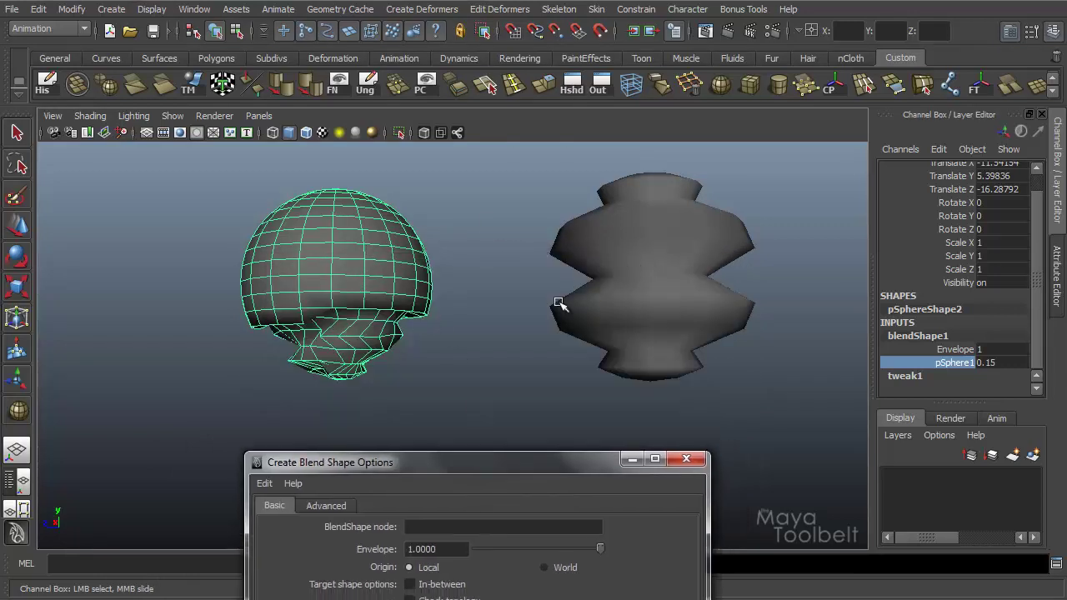
mouse_move(563, 305)
alt+mouse_down()
mouse_move(616, 328)
mouse_move(542, 302)
alt+mouse_up()
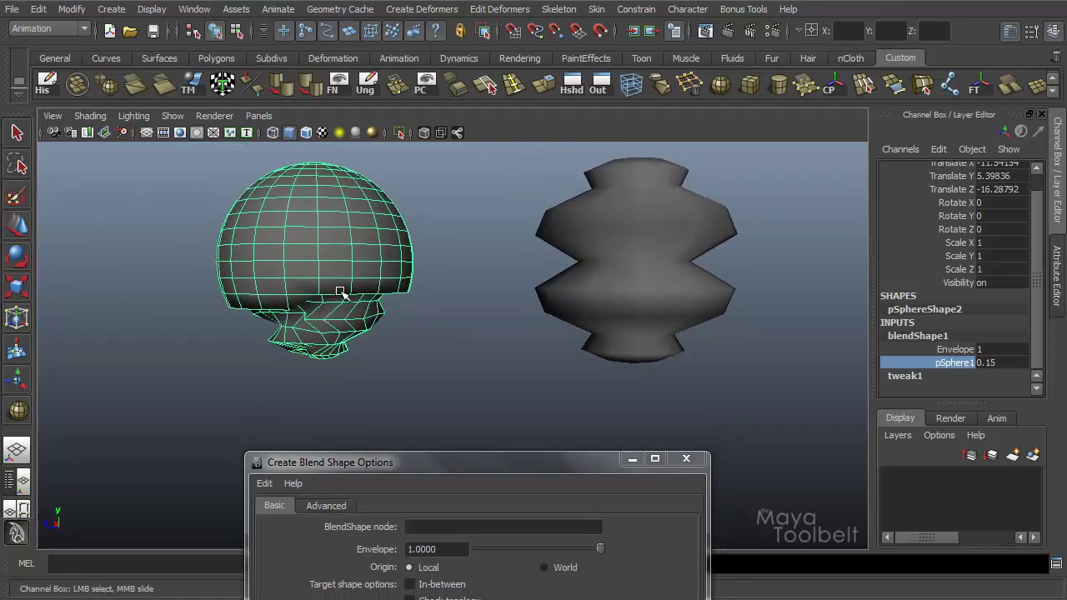
click(288, 241)
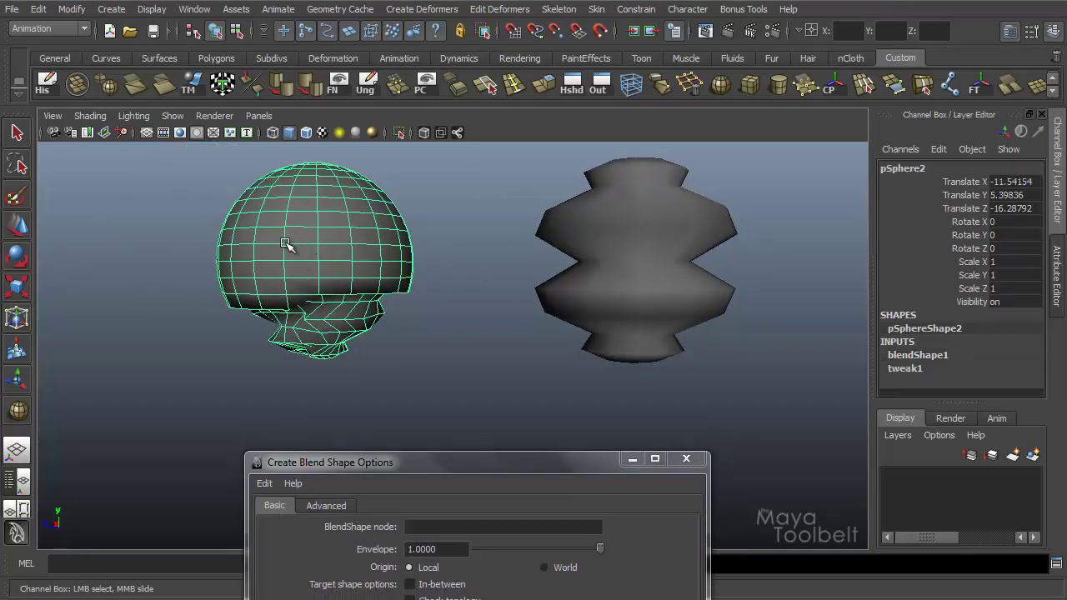
click(659, 234)
key(ctrl+z)
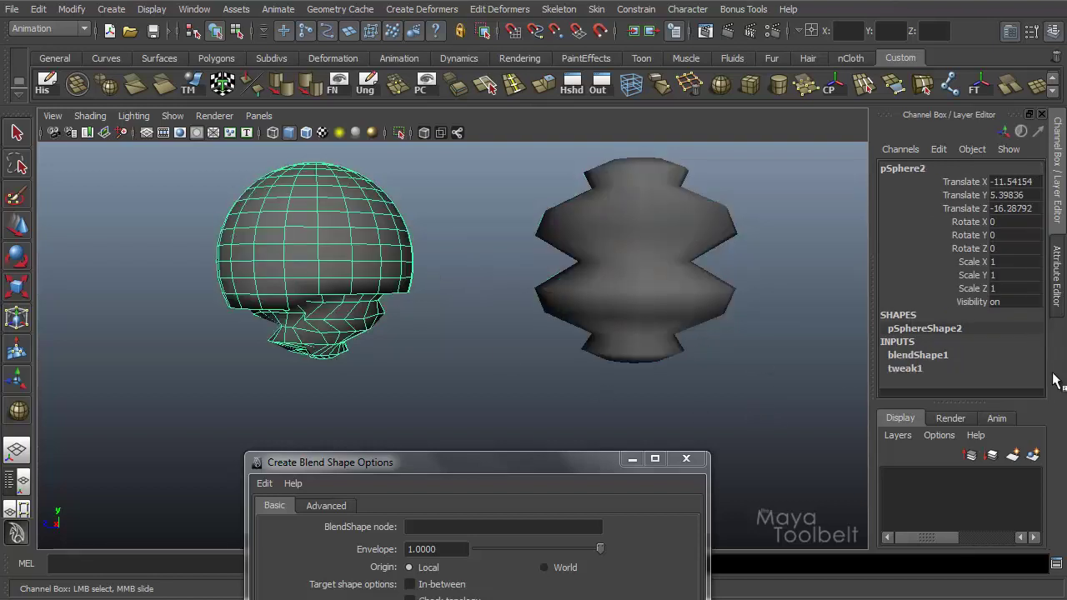
click(917, 355)
click(955, 362)
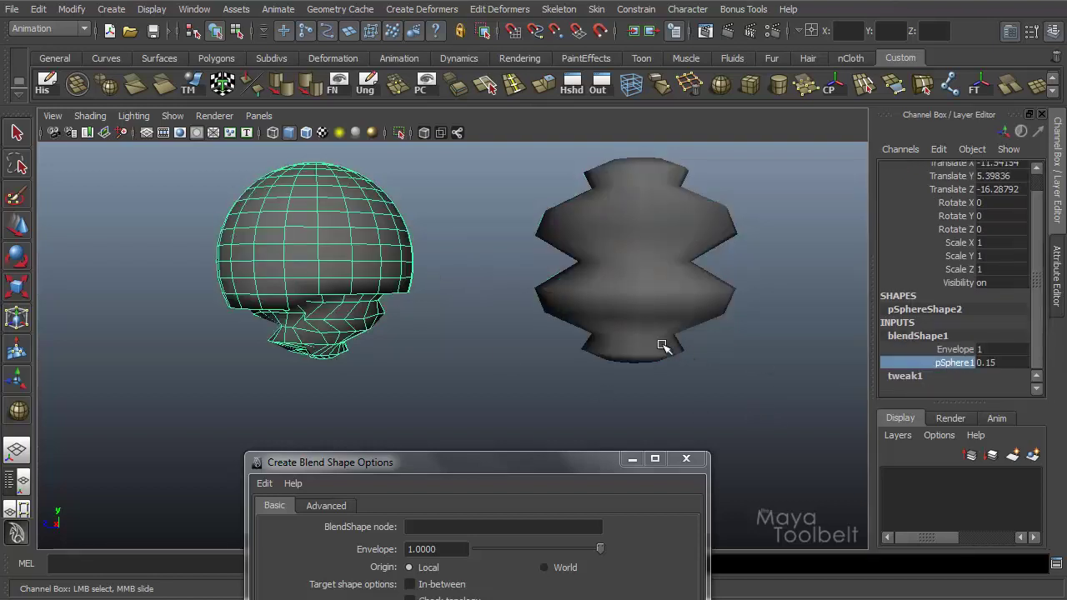
middle_drag(667, 349, 609, 348)
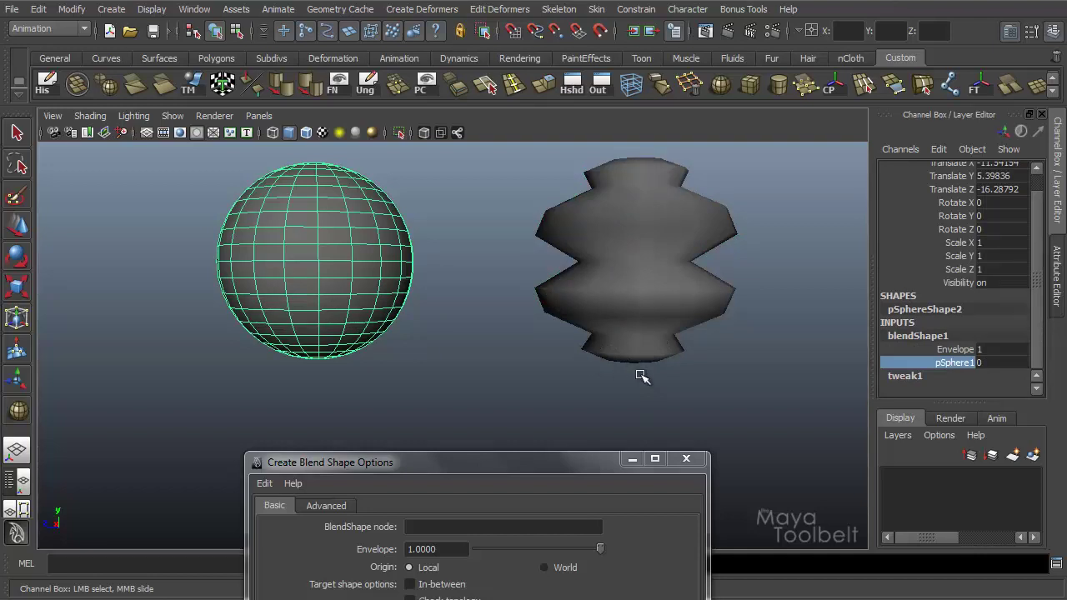
- Delete both the smooth sphere and the ridged shape from the scene
click(704, 333)
click(255, 209)
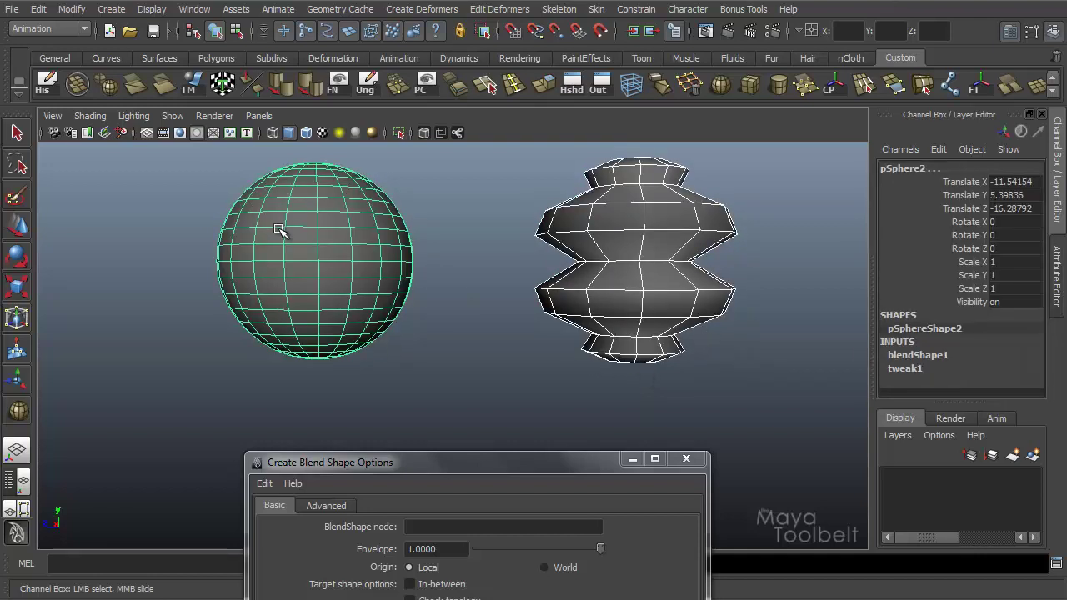
key(Delete)
- Turn Check topology back on in the Create Blend Shape options and minimize the dialog
drag(470, 467, 471, 236)
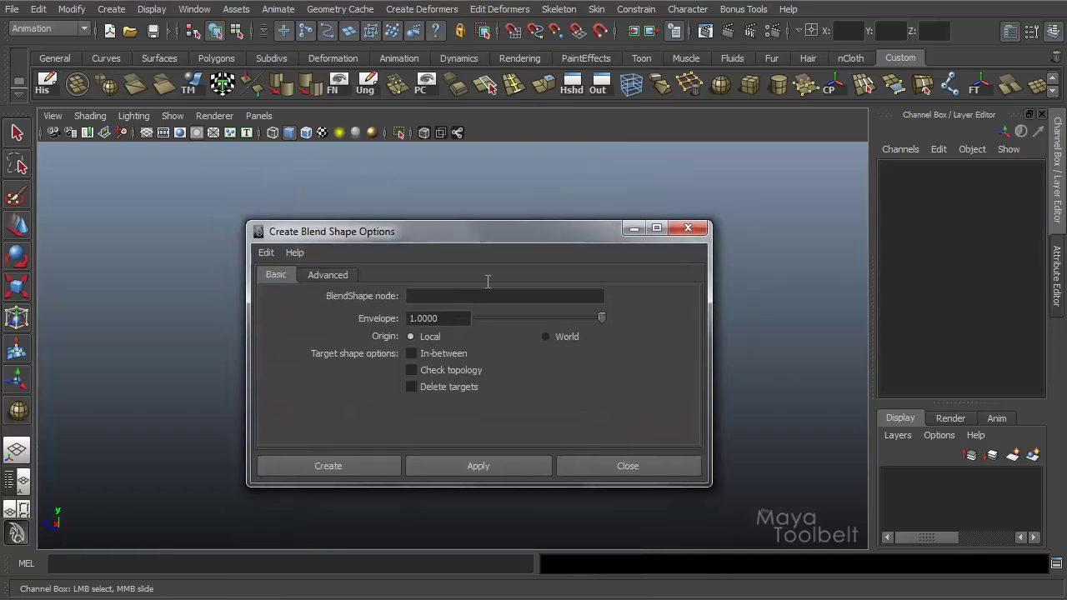
click(454, 372)
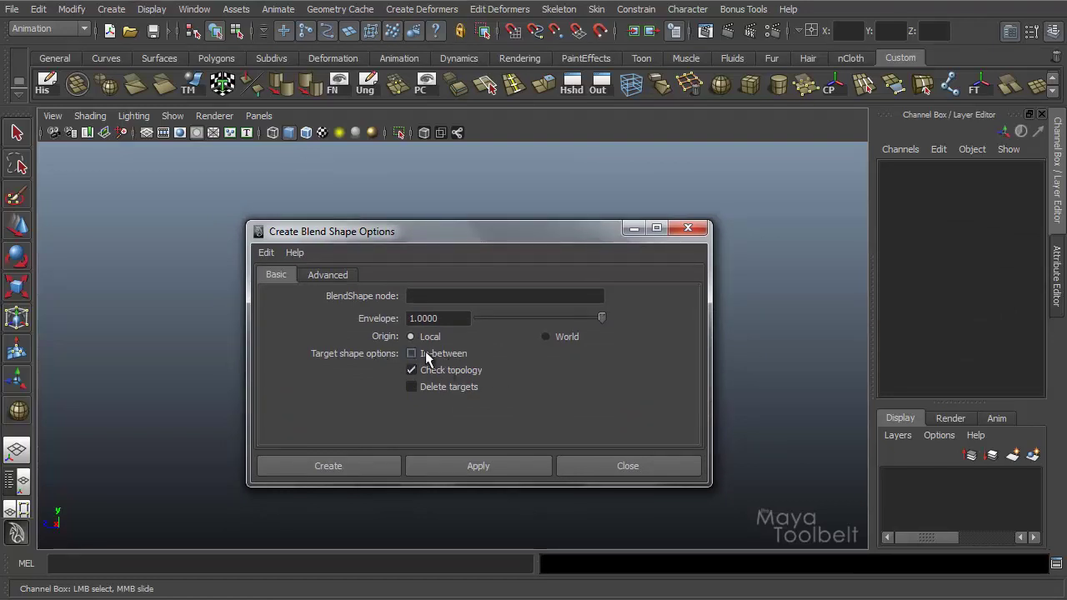
click(633, 227)
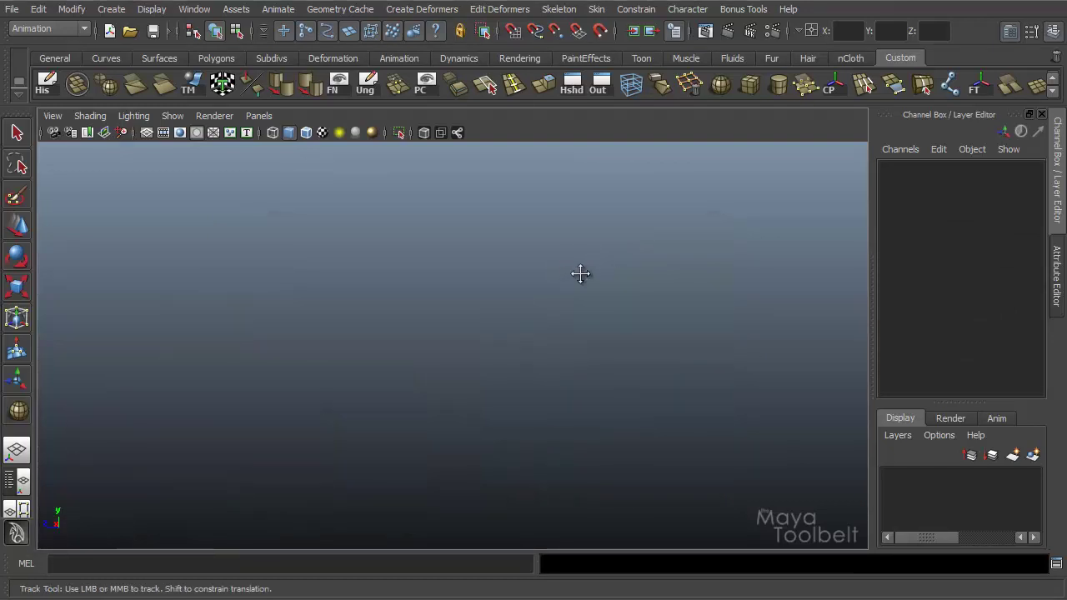
- Create a polygon sphere in the empty scene and activate the Move tool for it
click(112, 9)
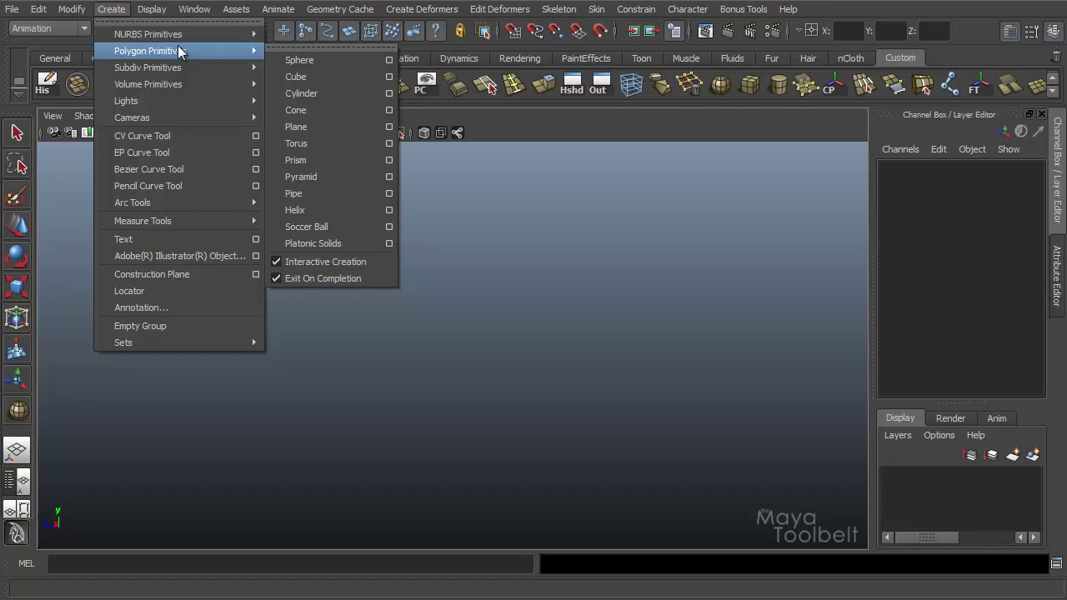
click(302, 61)
drag(278, 379, 315, 434)
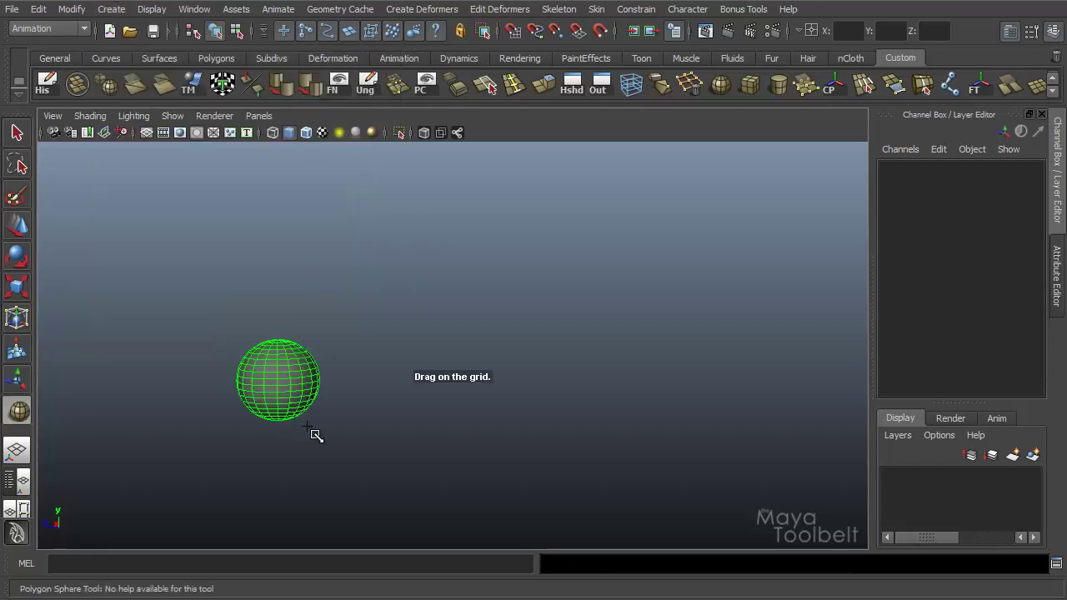
key(w)
alt+drag(441, 372, 440, 343)
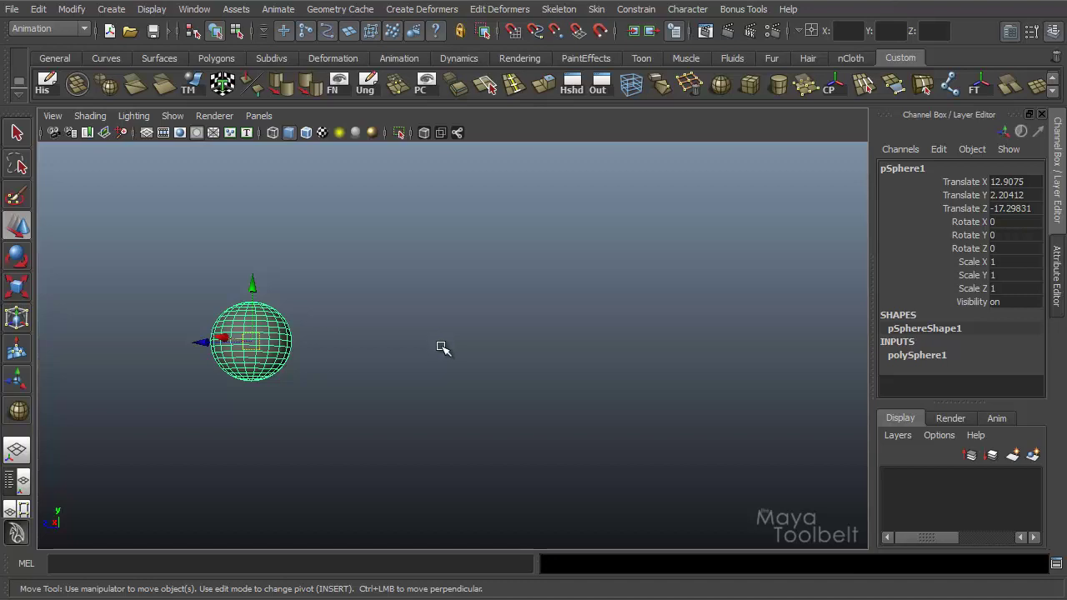
- Duplicate the sphere, move the copy to about -23.46 in Translate Z, and repeat the spaced duplication to make a row of five
key(ctrl+d)
drag(202, 341, 302, 344)
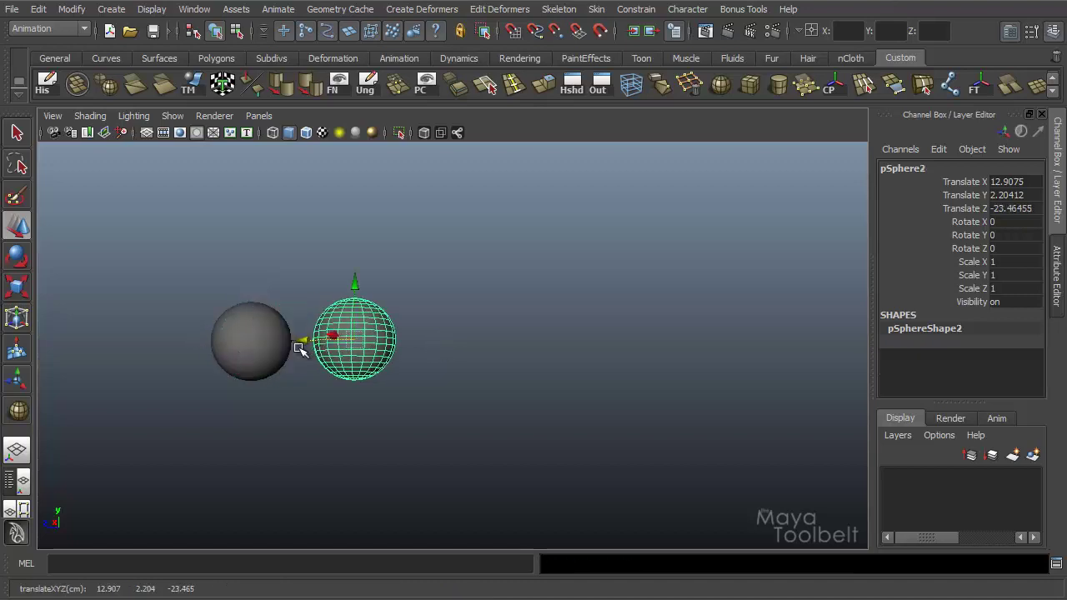
key(shift+d)
key(shift+d)
key(shift+d)
mouse_move(367, 399)
alt+mouse_down()
mouse_move(476, 339)
mouse_move(365, 341)
mouse_move(377, 412)
mouse_move(381, 392)
alt+mouse_up()
- Scale middle edge loops of the second sphere inward into a waist and those of the third sphere outward into a belt
click(365, 341)
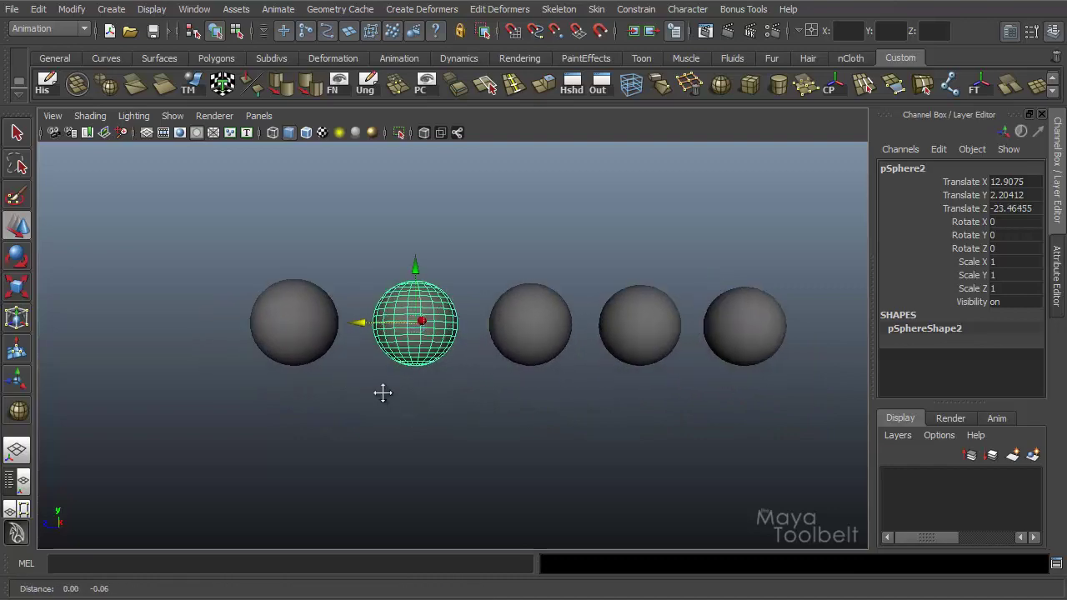
alt+right_drag(381, 393, 489, 398)
right_drag(452, 323, 456, 286)
alt+drag(456, 286, 425, 326)
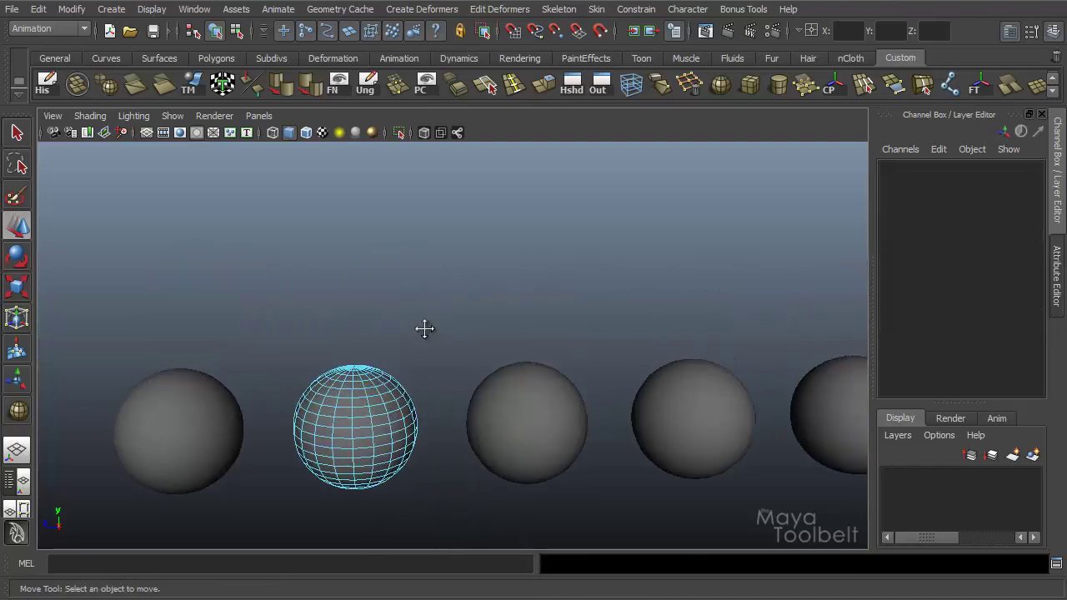
alt+right_drag(425, 326, 400, 305)
drag(349, 282, 337, 350)
key(r)
click(574, 281)
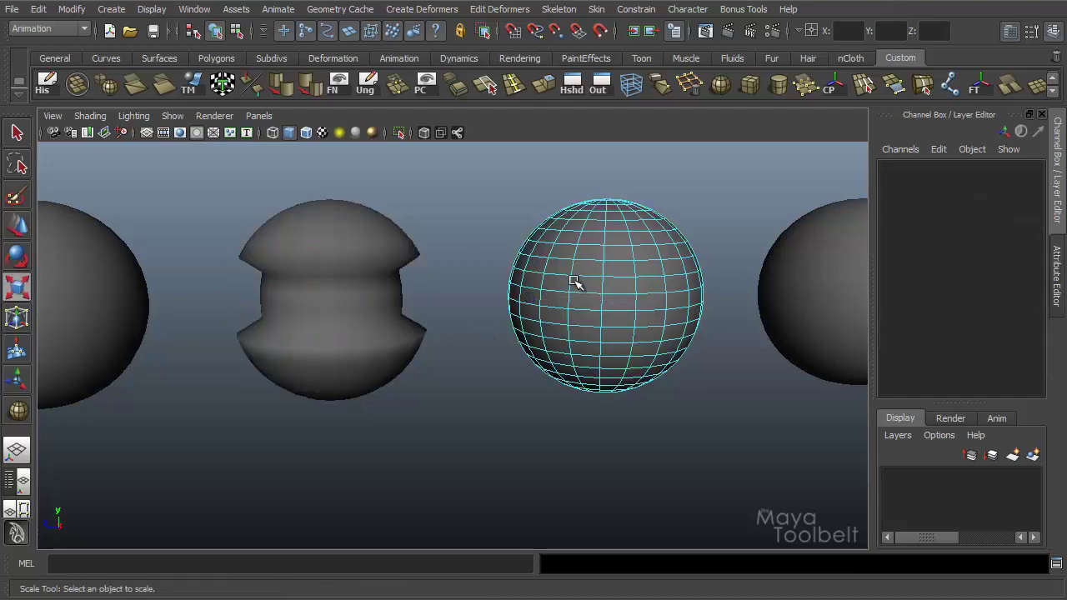
drag(578, 326, 614, 386)
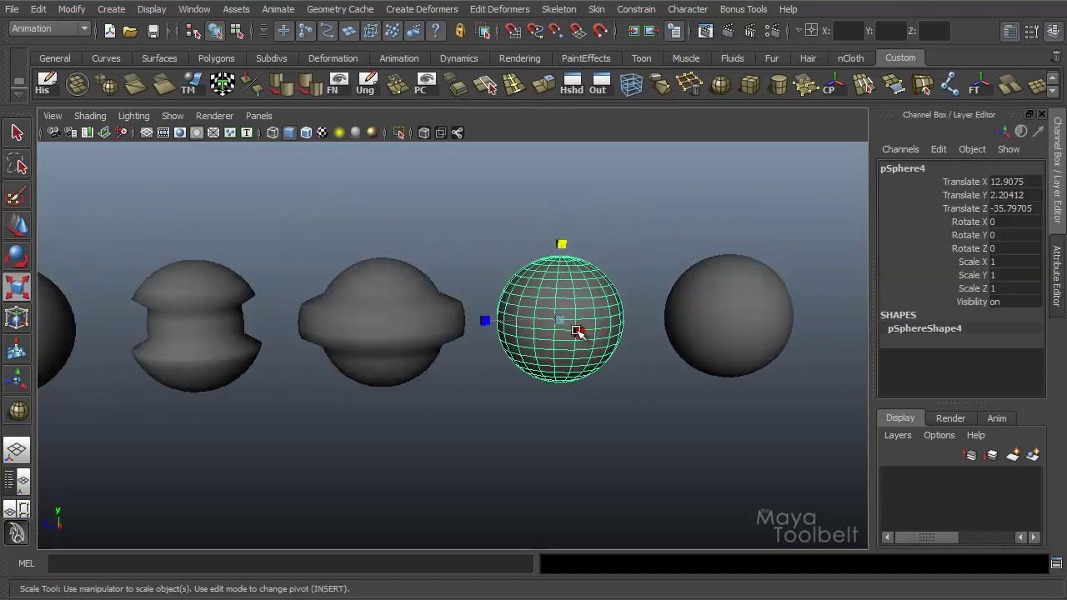
- Scale the fourth sphere's upper and lower edge loops outward into wide discs and narrow its middle loops
key(q)
scroll(553, 331, up, 2)
right_drag(553, 331, 529, 264)
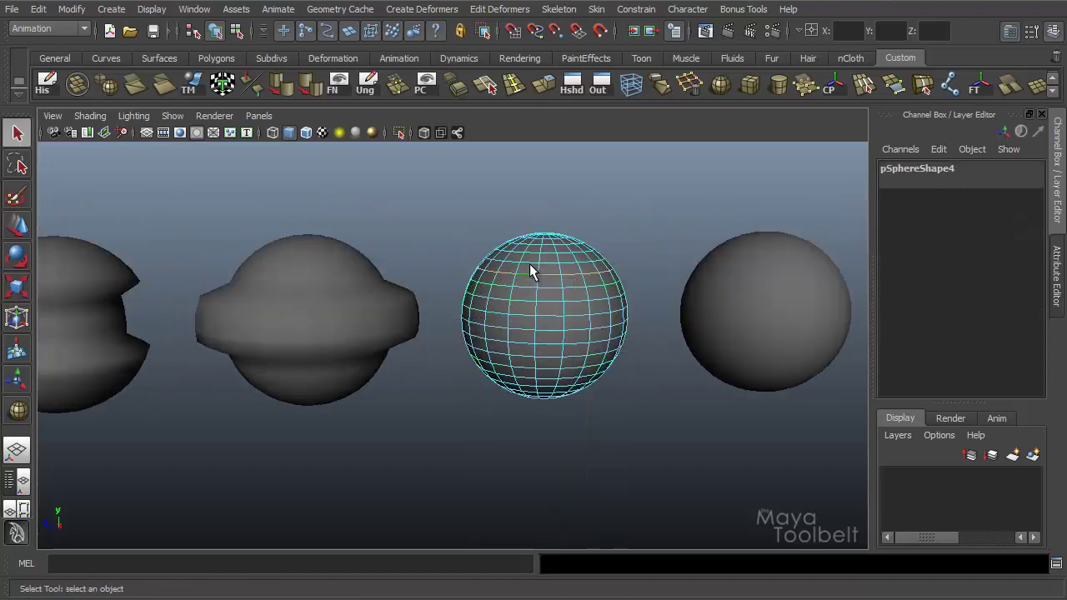
alt+middle_drag(530, 263, 460, 223)
key(r)
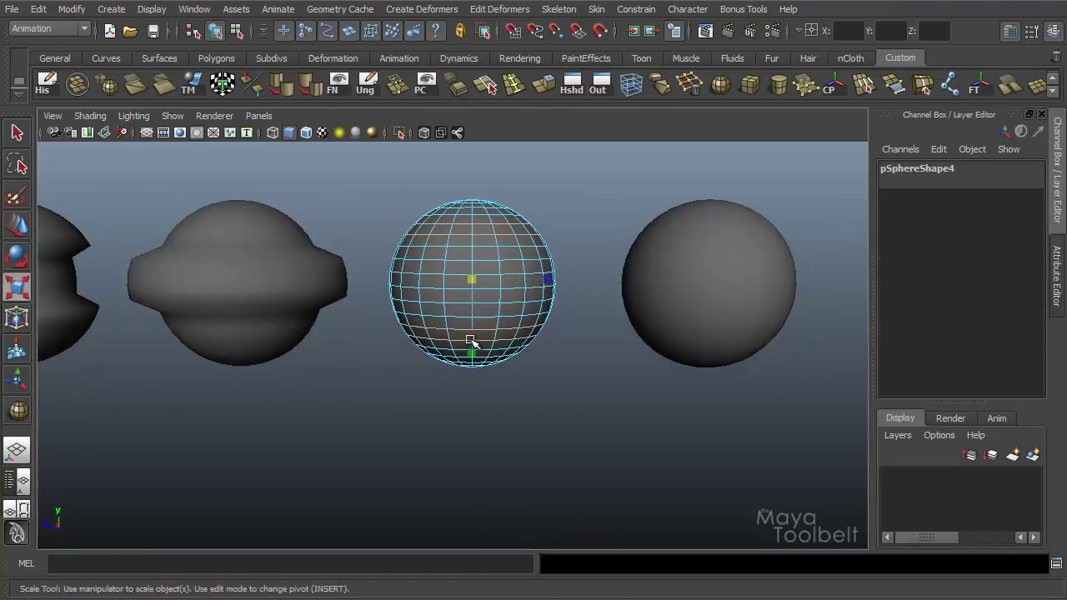
drag(472, 352, 479, 399)
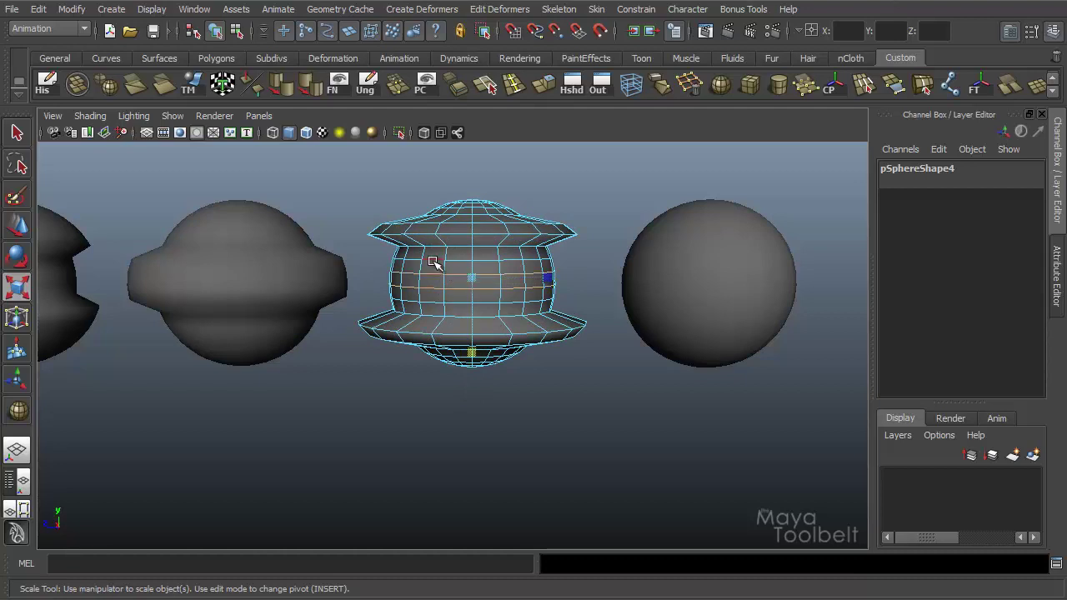
key(F8)
- Scale three spaced edge loops of the fifth sphere inward to form grooves, and return to object selection with nothing selected
click(706, 286)
key(F8)
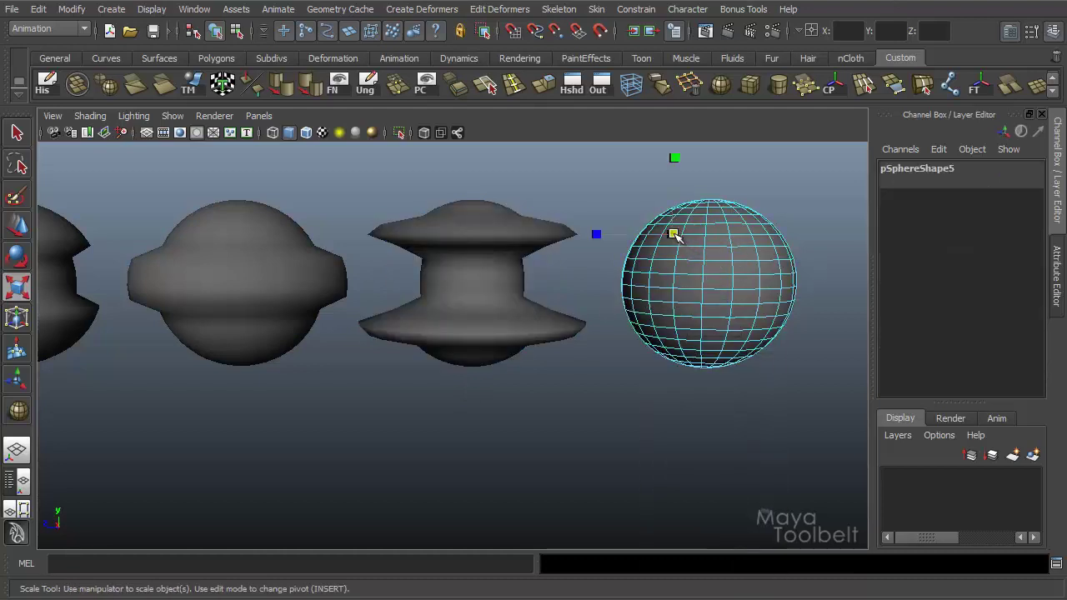
drag(706, 360, 705, 333)
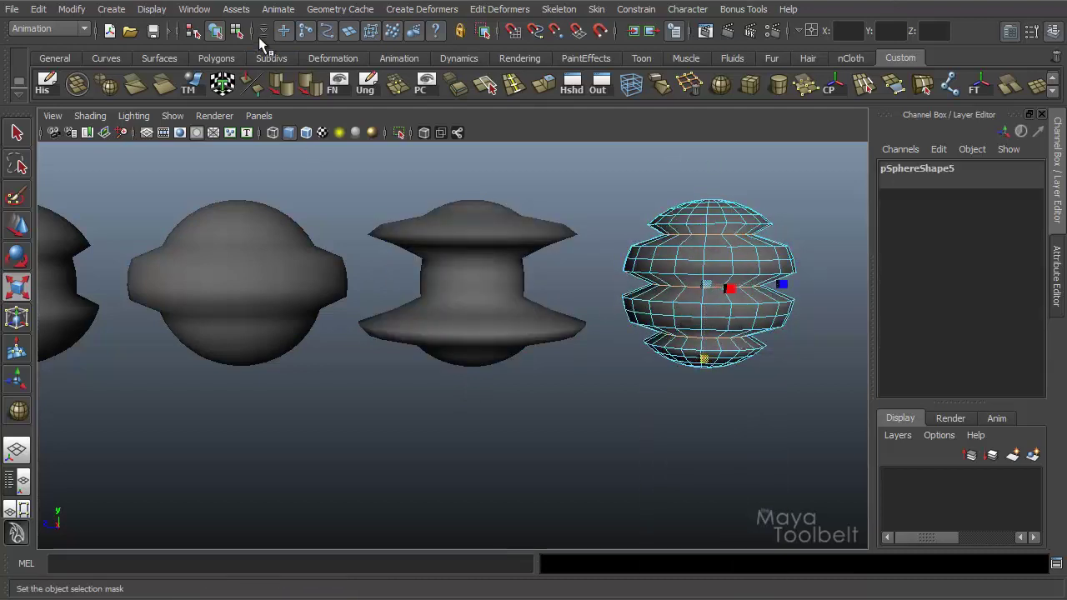
click(215, 31)
click(536, 191)
- Select the four deformed spheres in order along the row, then add the plain base sphere to the selection last
alt+middle_drag(537, 191, 628, 327)
alt+right_drag(627, 327, 519, 312)
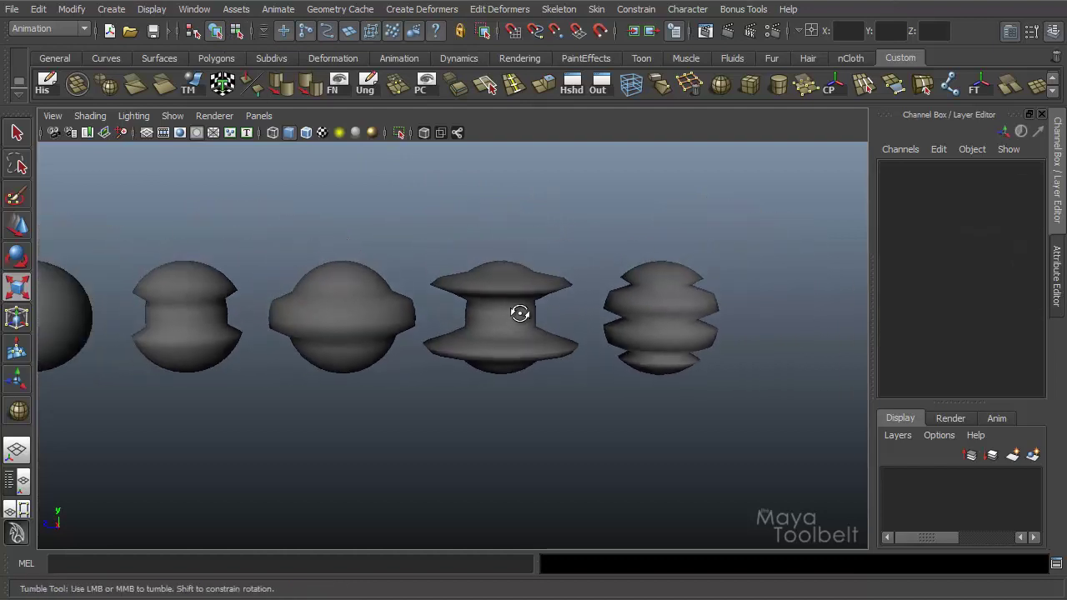
alt+middle_drag(519, 312, 524, 267)
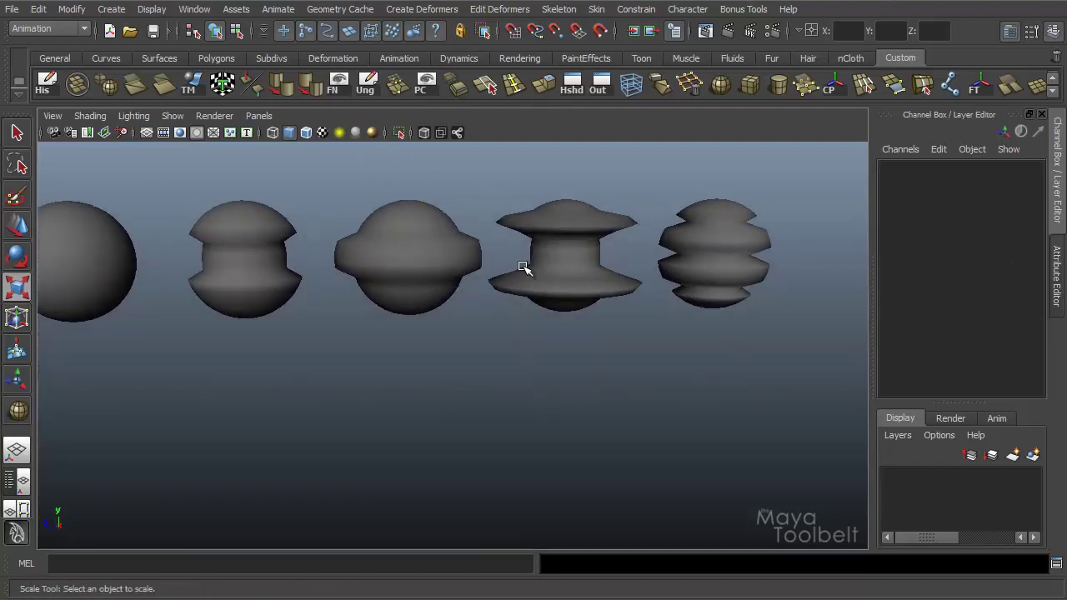
alt+middle_drag(543, 326, 551, 332)
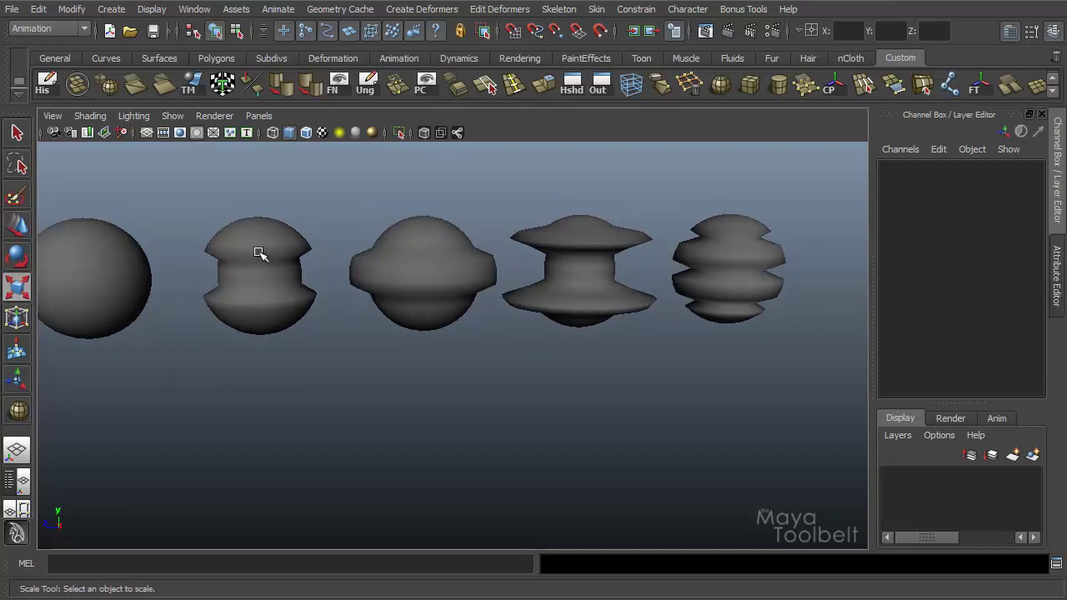
click(260, 254)
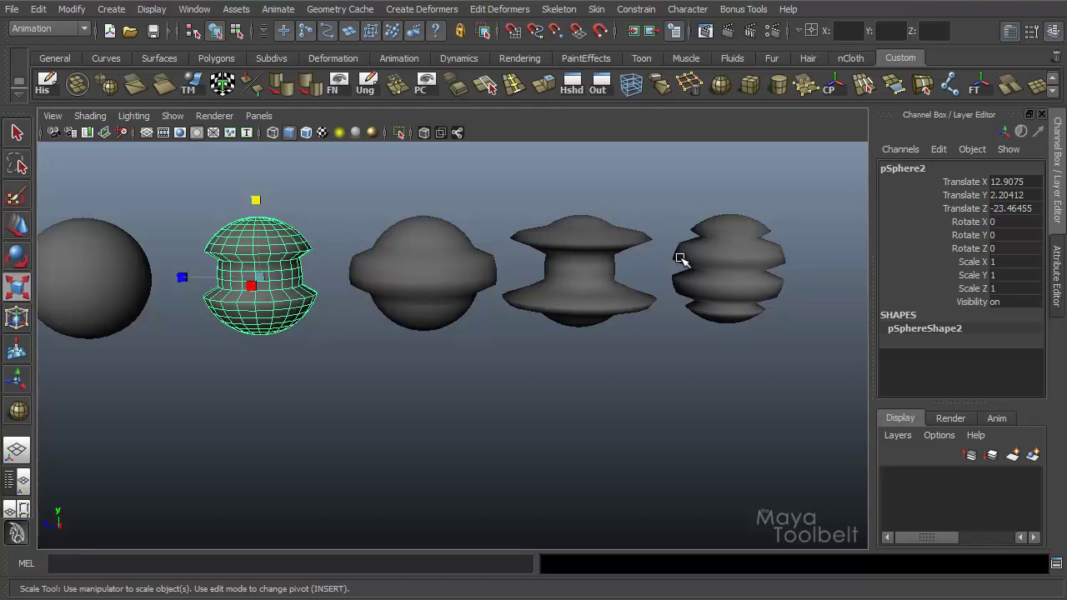
shift+click(425, 279)
shift+click(600, 283)
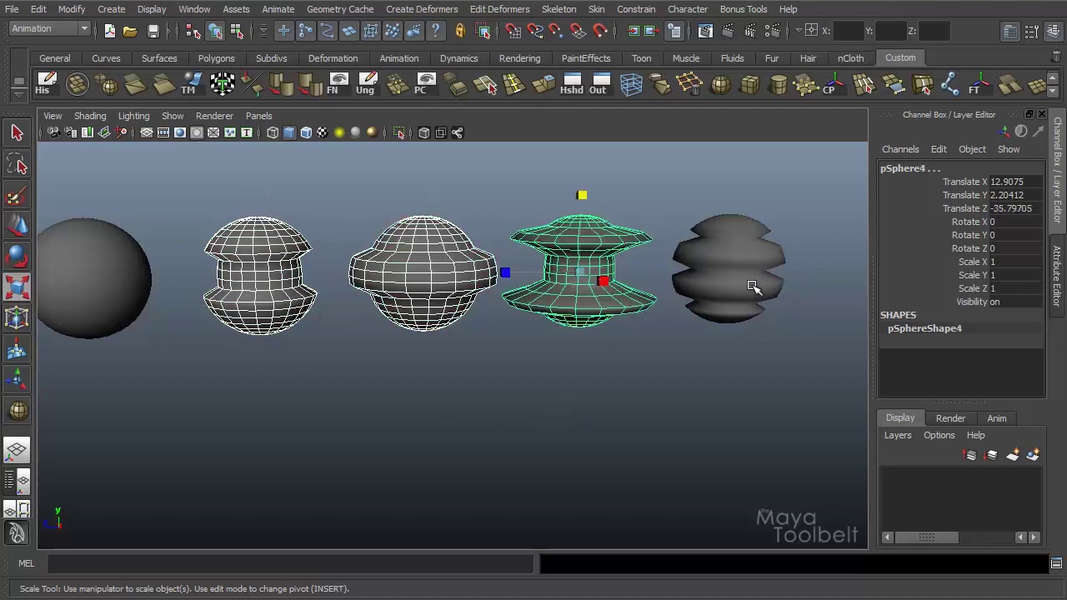
shift+click(753, 286)
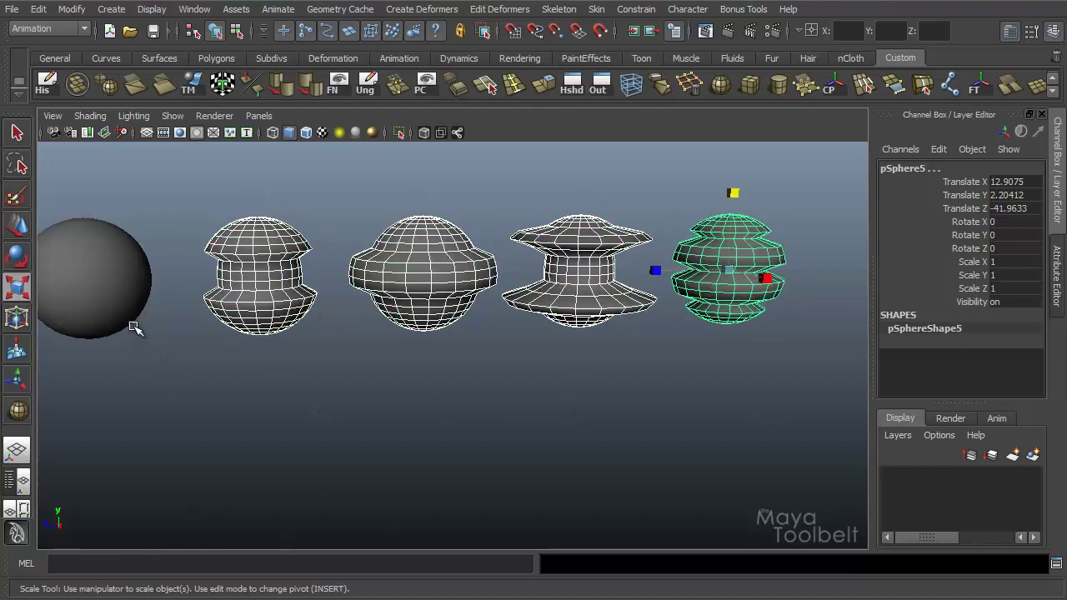
shift+click(108, 300)
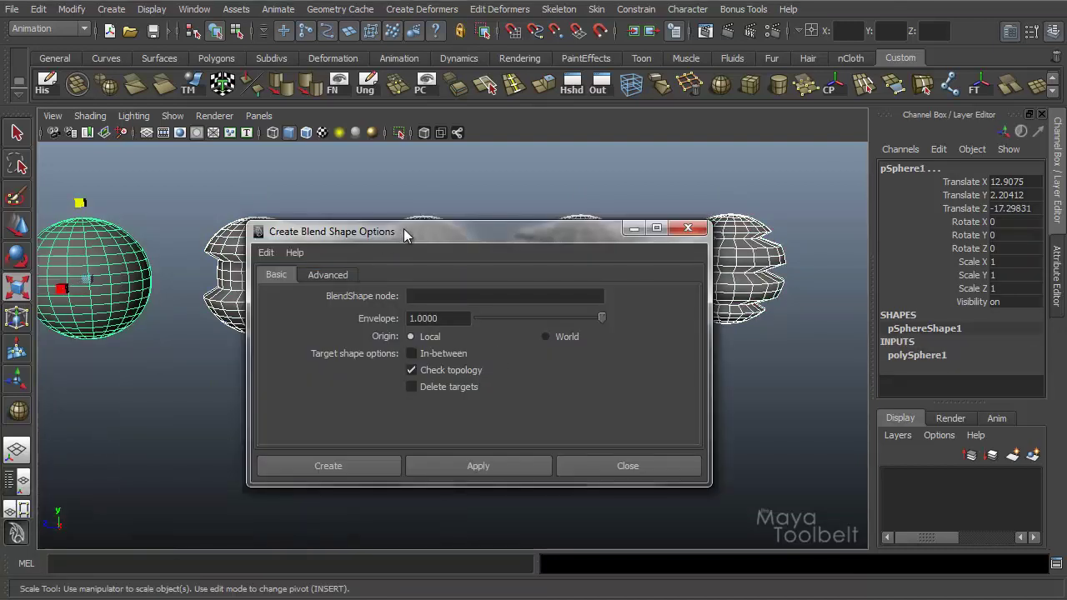
- Create a blend shape named weirdSphere with In-between turned on and Check topology kept on
drag(403, 231, 455, 187)
click(494, 309)
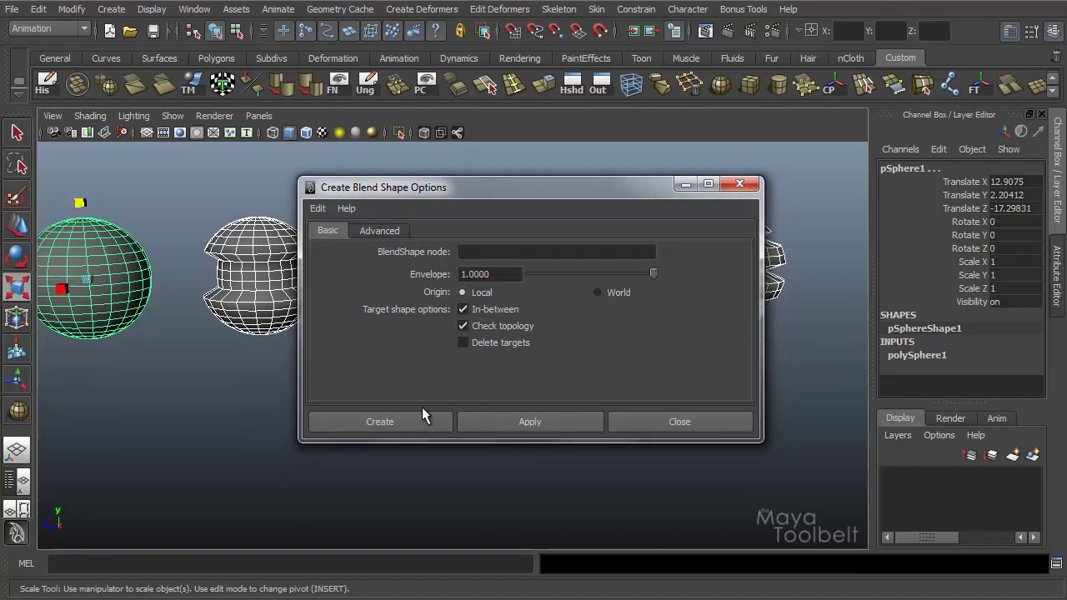
click(488, 251)
text(w)
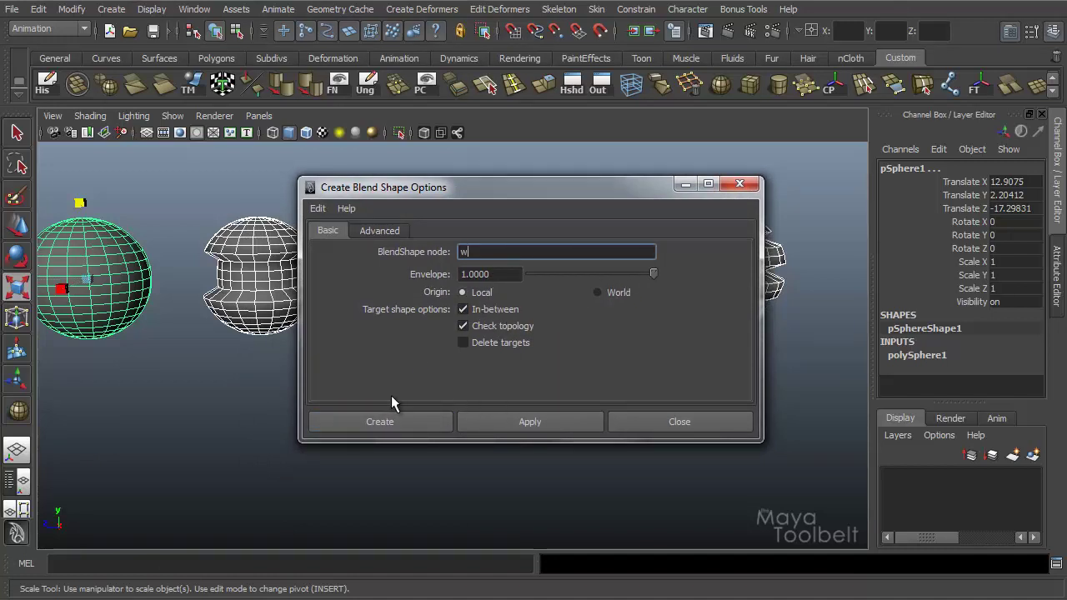
text(eirdSphere)
click(384, 417)
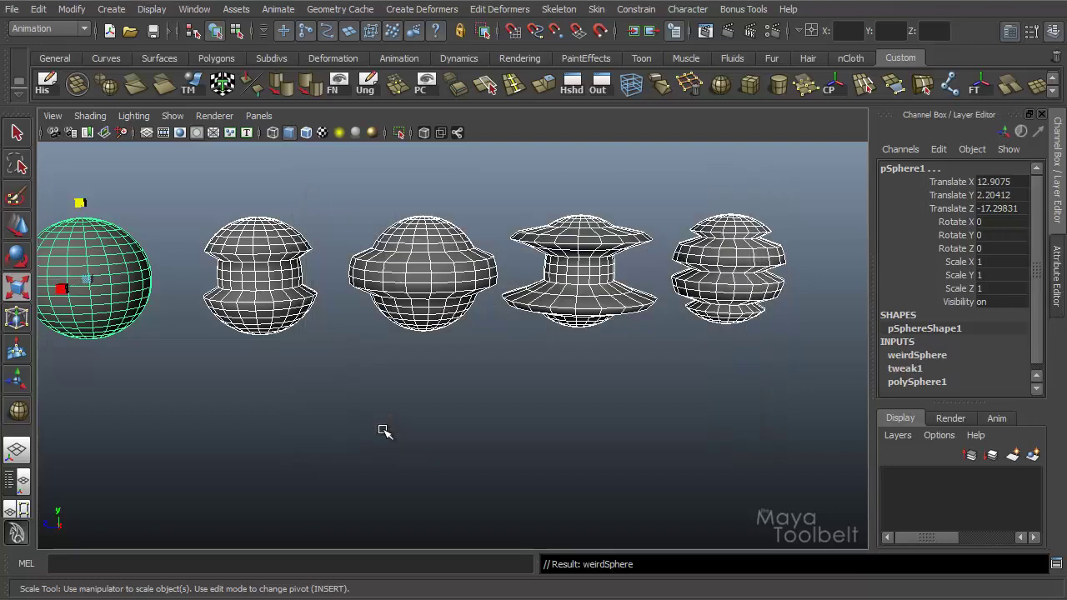
- Close in on the base sphere, expand its weirdSphere input, and select the pSphere5 weight channel
alt+middle_drag(442, 393, 381, 309)
alt+middle_drag(298, 291, 330, 403)
key(5)
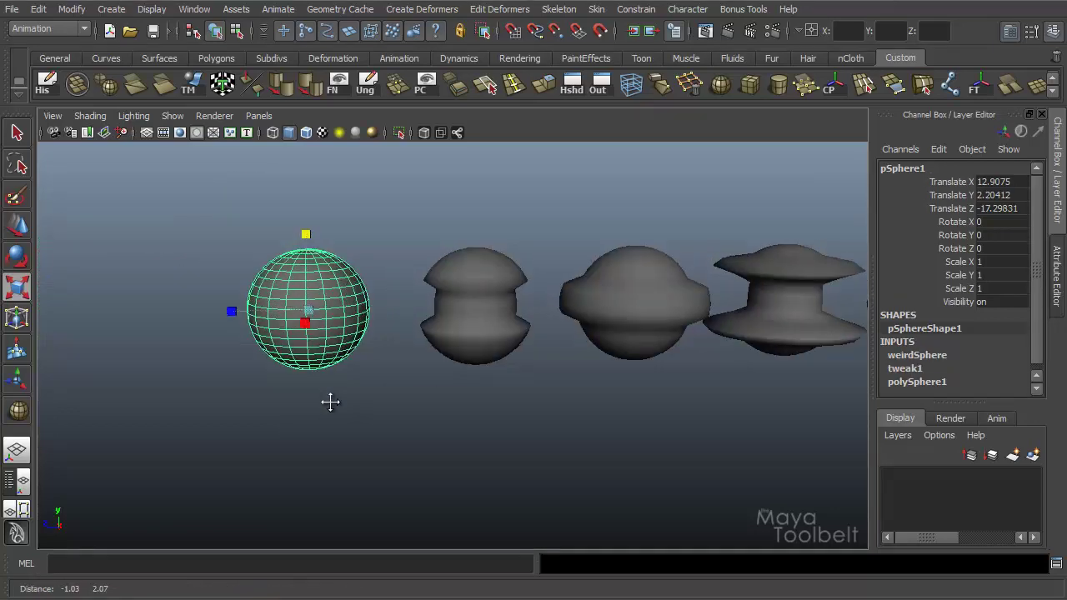
alt+right_drag(330, 403, 500, 386)
alt+drag(501, 386, 471, 350)
click(921, 355)
click(951, 348)
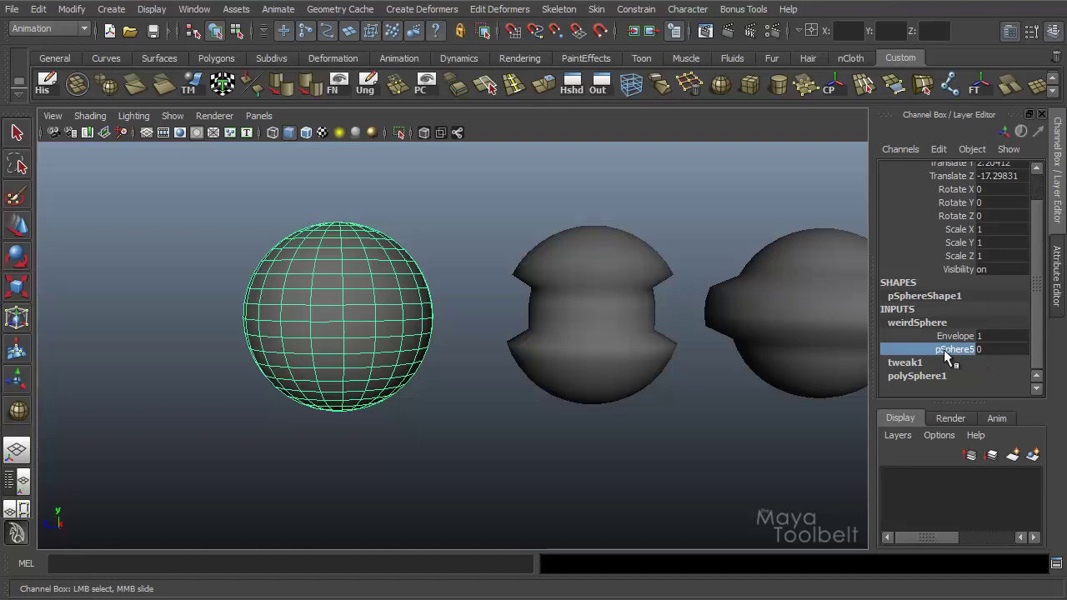
- Scrub the pSphere5 weight to preview the base sphere passing through the in-between shapes, and return it to 0
alt+middle_drag(713, 374, 500, 388)
alt+middle_drag(608, 367, 697, 353)
alt+drag(596, 369, 388, 400)
alt+middle_drag(388, 400, 508, 310)
alt+drag(509, 310, 536, 291)
alt+middle_drag(536, 291, 575, 358)
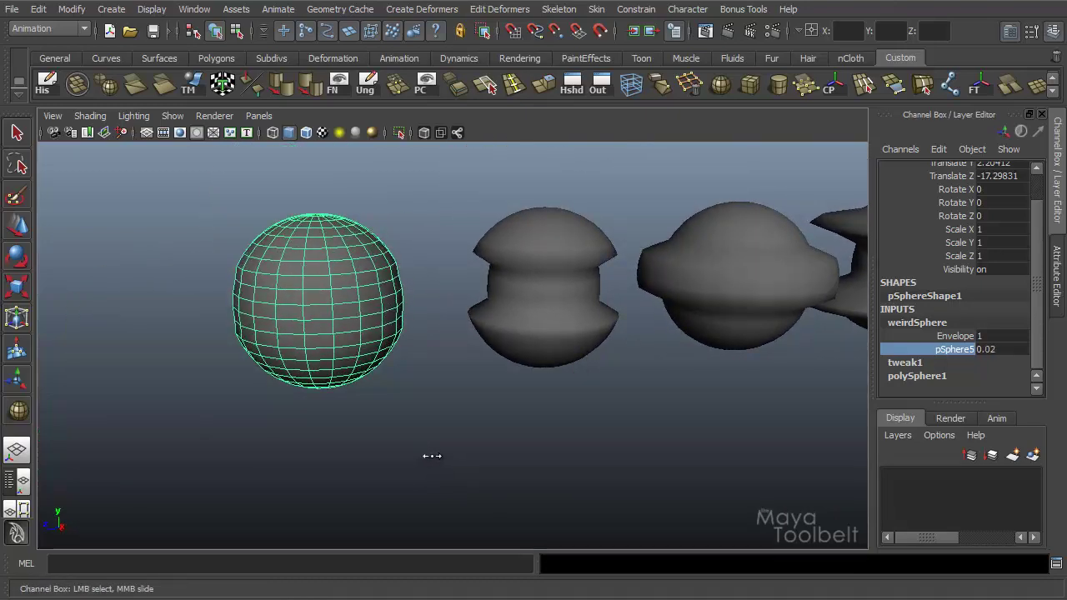
mouse_move(456, 466)
middle_down()
mouse_move(520, 455)
mouse_move(462, 457)
middle_up()
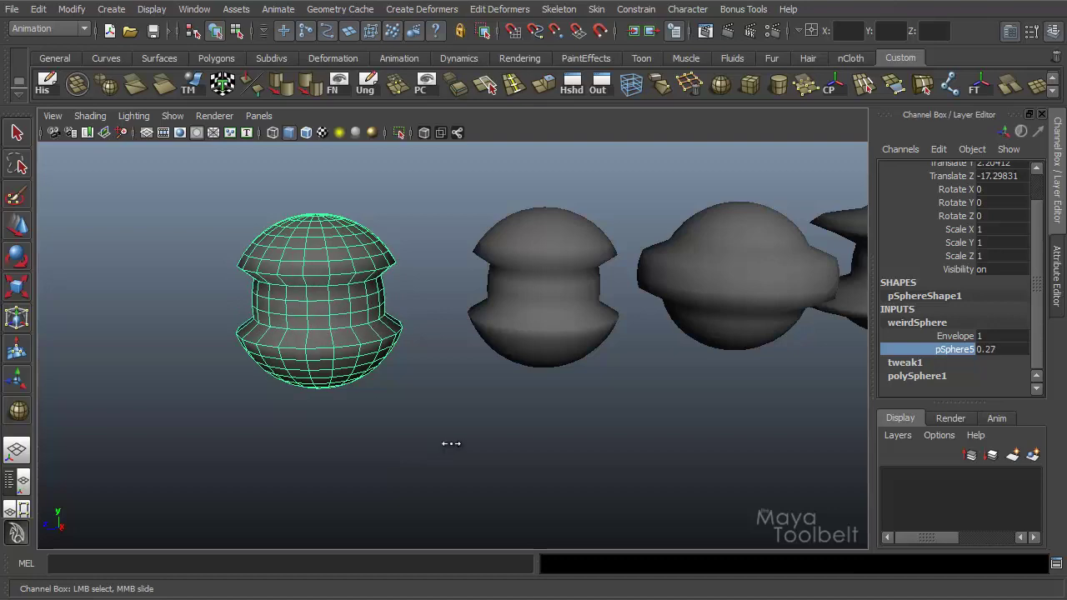
middle_drag(474, 439, 431, 437)
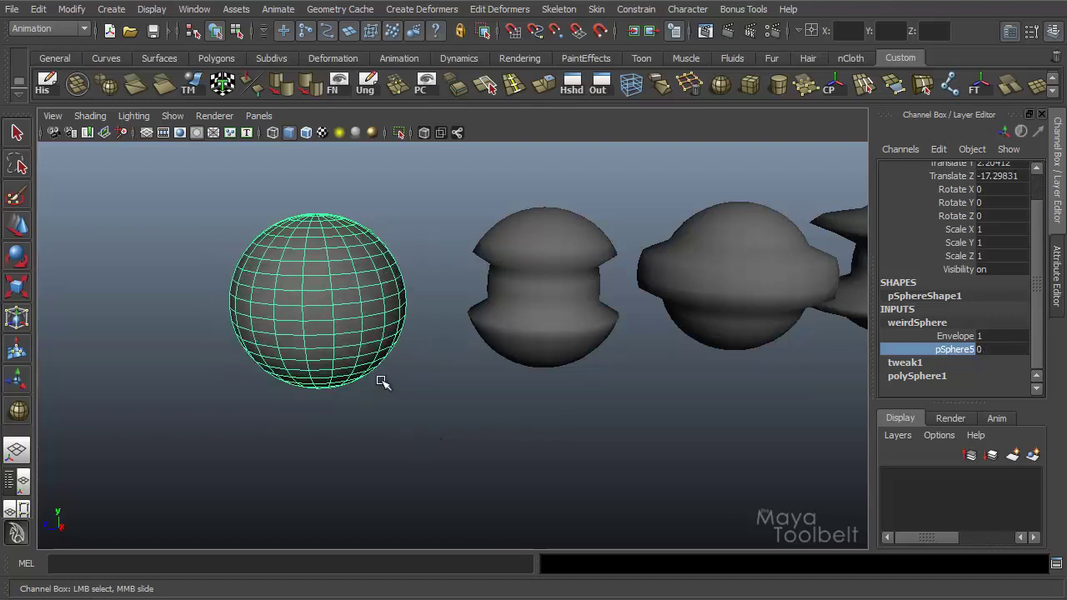
- Open the Blend Shape editor, switch its sliders to vertical orientation, and raise the weirdSphere target weight to 1
click(194, 9)
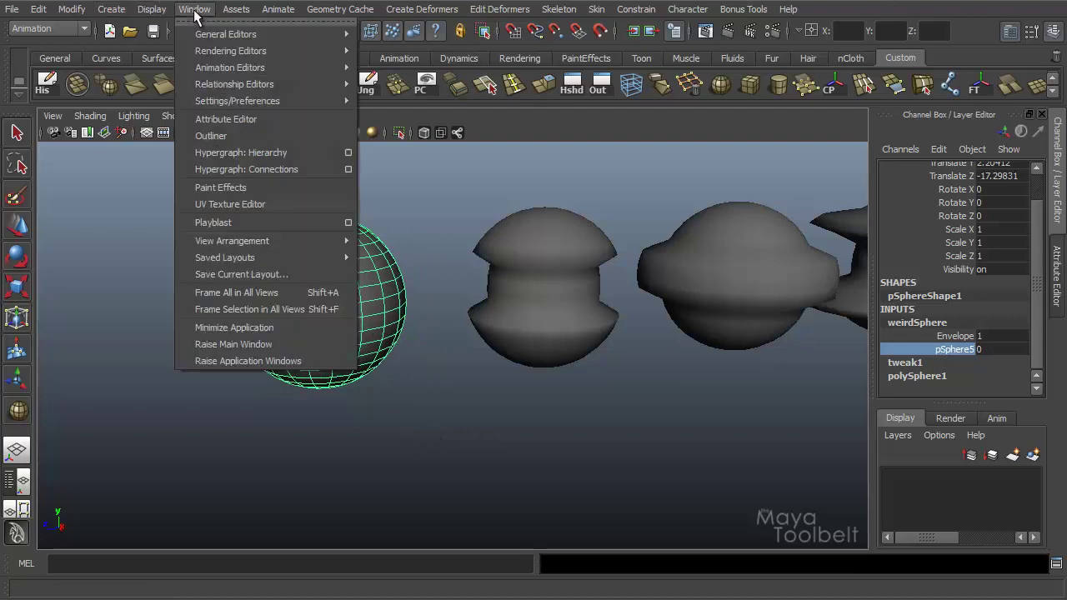
click(236, 8)
click(200, 14)
mouse_move(254, 67)
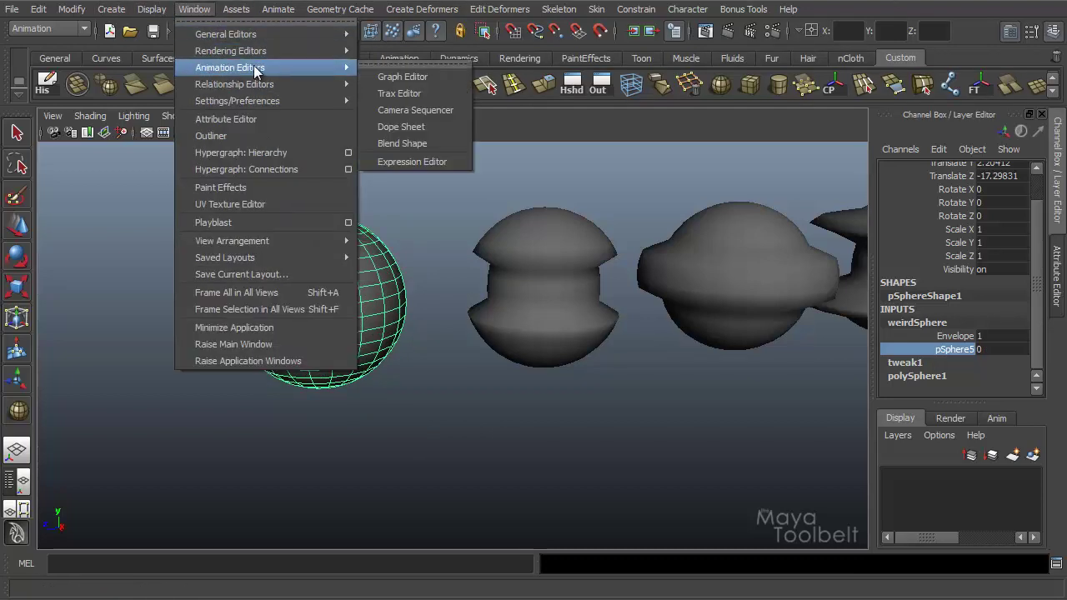
click(395, 144)
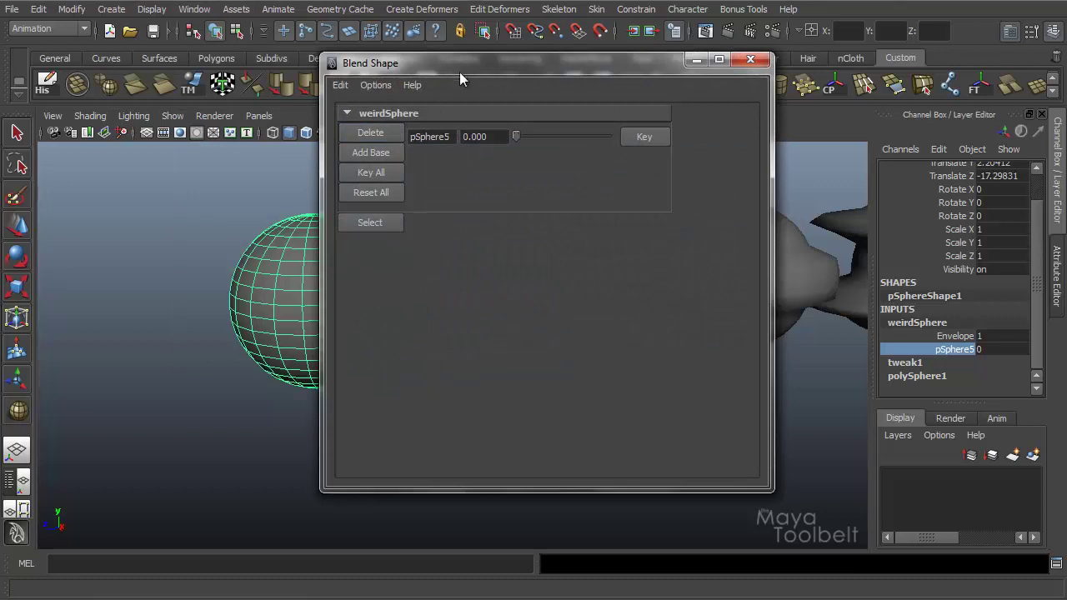
drag(473, 57, 606, 59)
click(510, 80)
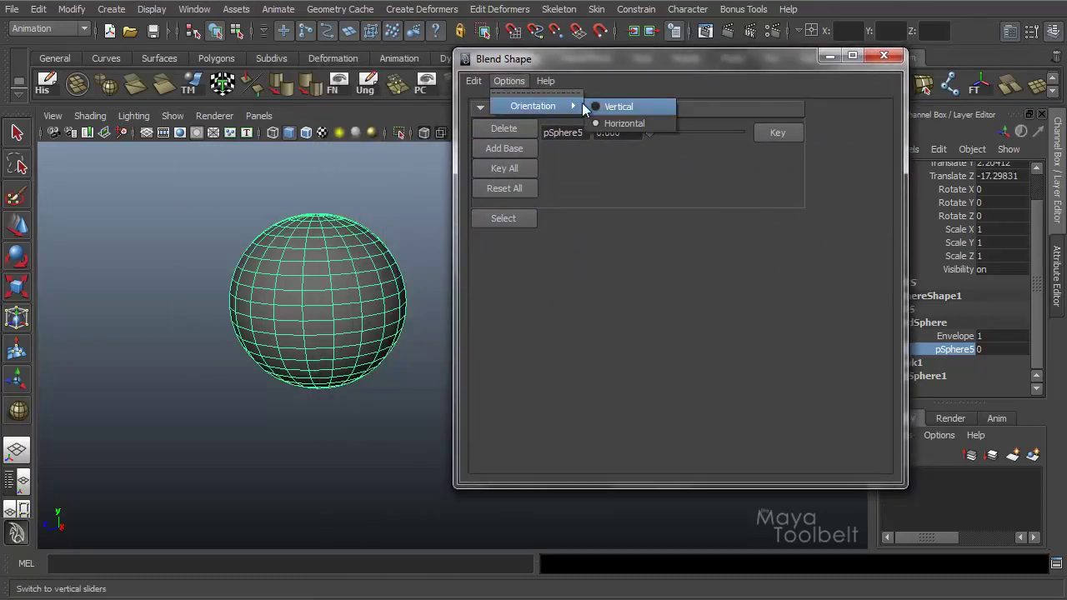
click(603, 108)
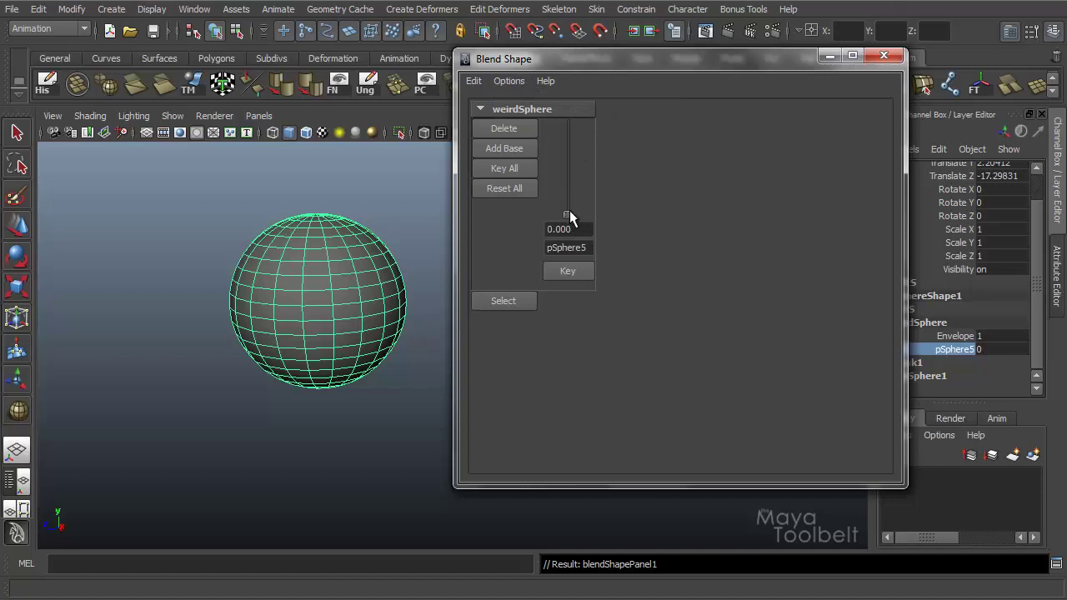
drag(569, 212, 572, 113)
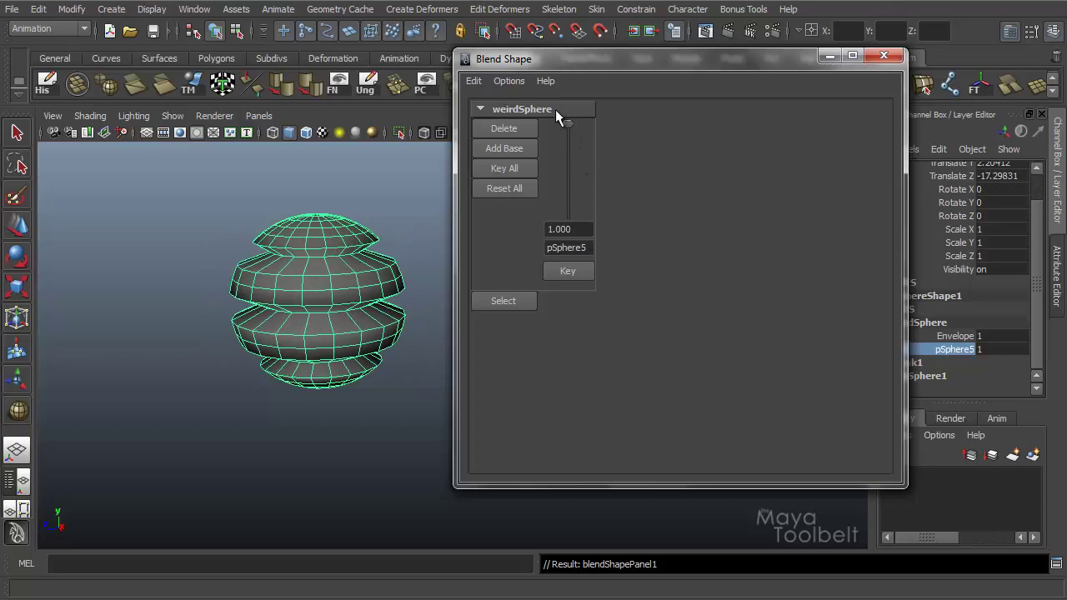
drag(562, 117, 571, 157)
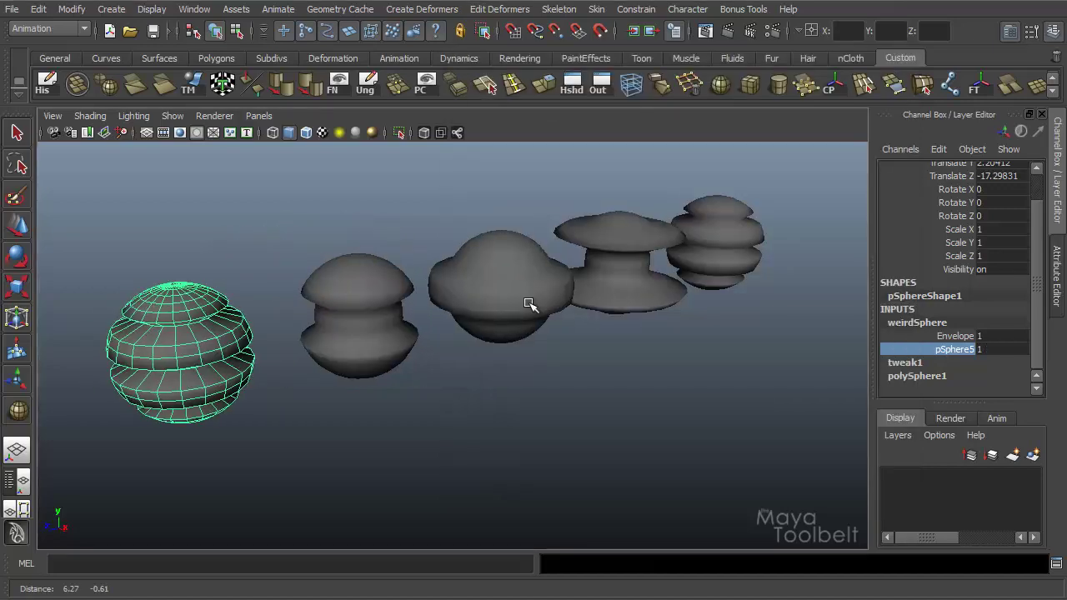
- Select target spheres in turn along the row, ending with the grooved fifth sphere
click(389, 297)
click(572, 245)
click(746, 212)
alt+drag(746, 213, 753, 310)
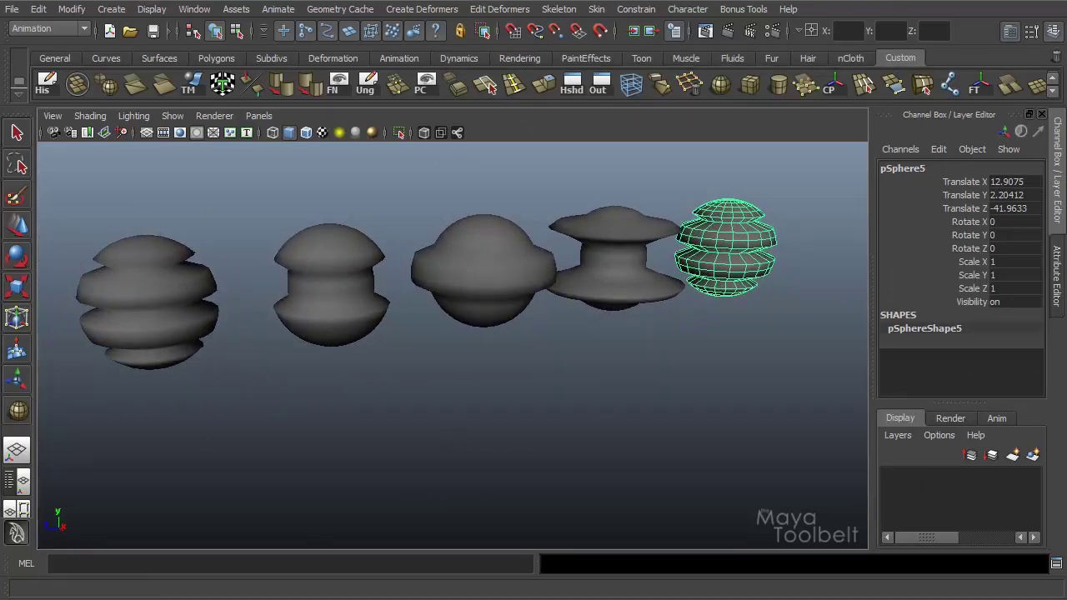
- Close the Blend Shape editor and open the Create Blend Shape options with In-between turned off
click(488, 85)
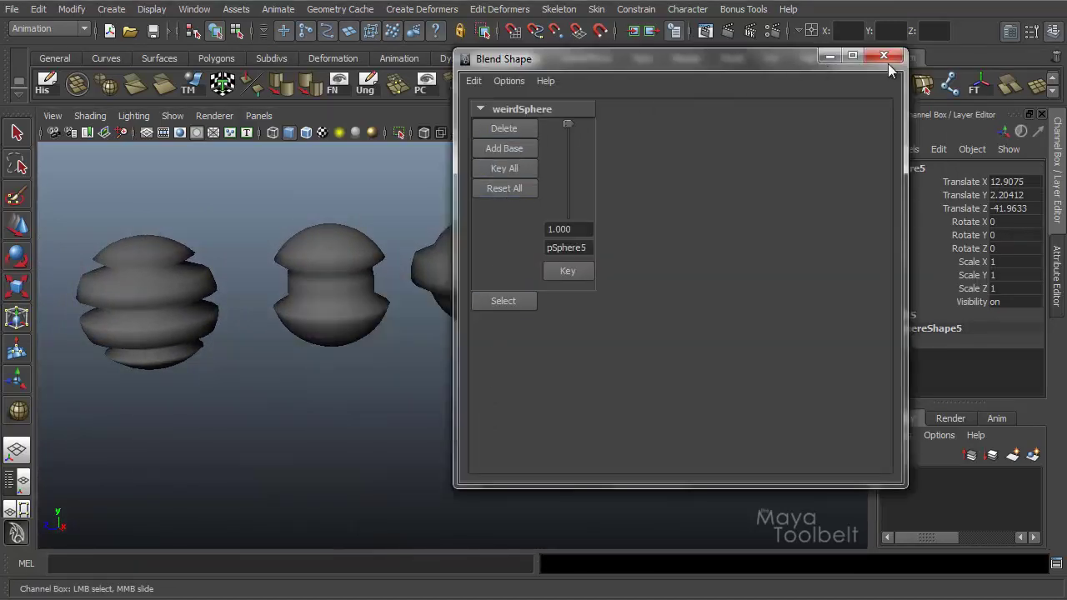
click(884, 55)
click(425, 9)
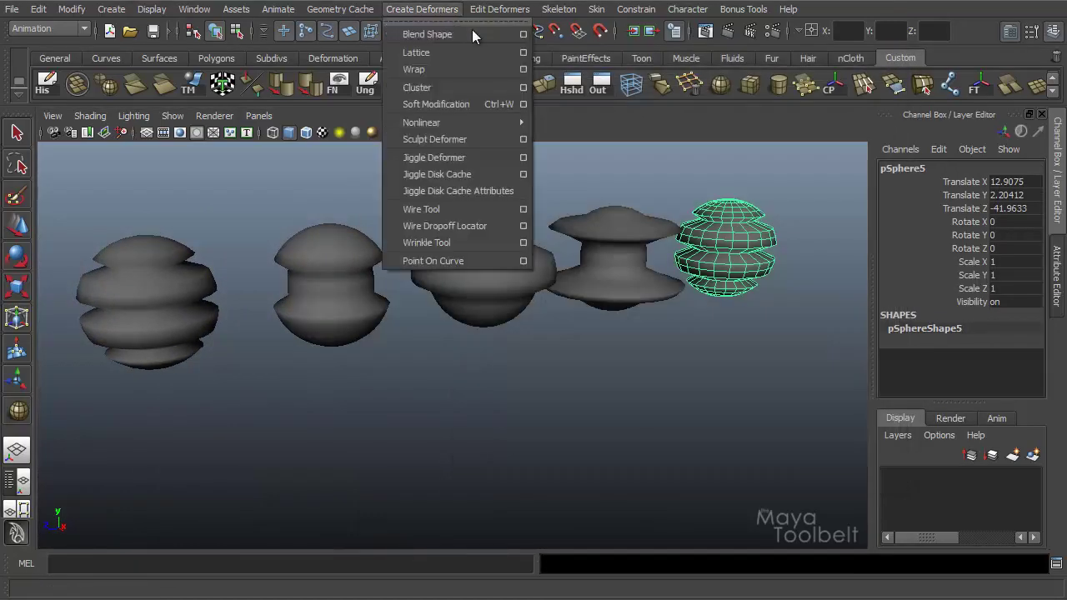
click(525, 34)
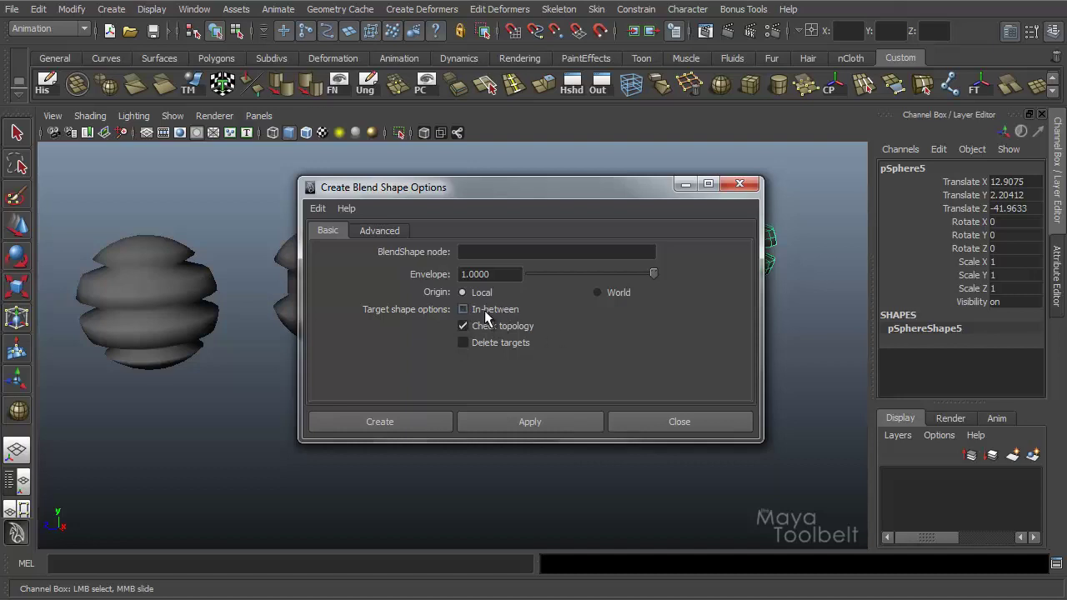
drag(483, 188, 480, 326)
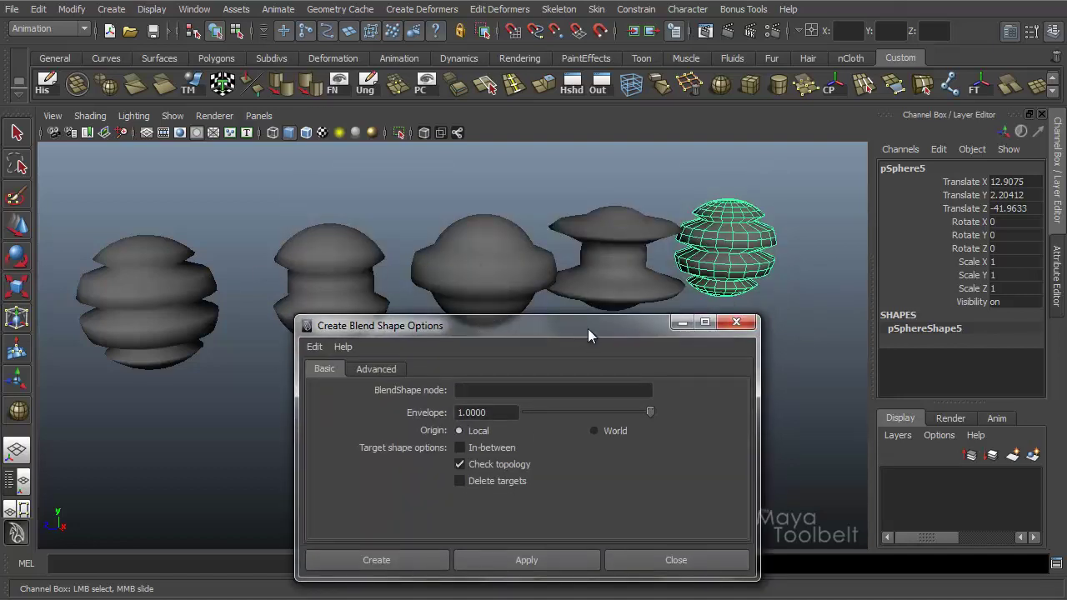
drag(588, 327, 601, 221)
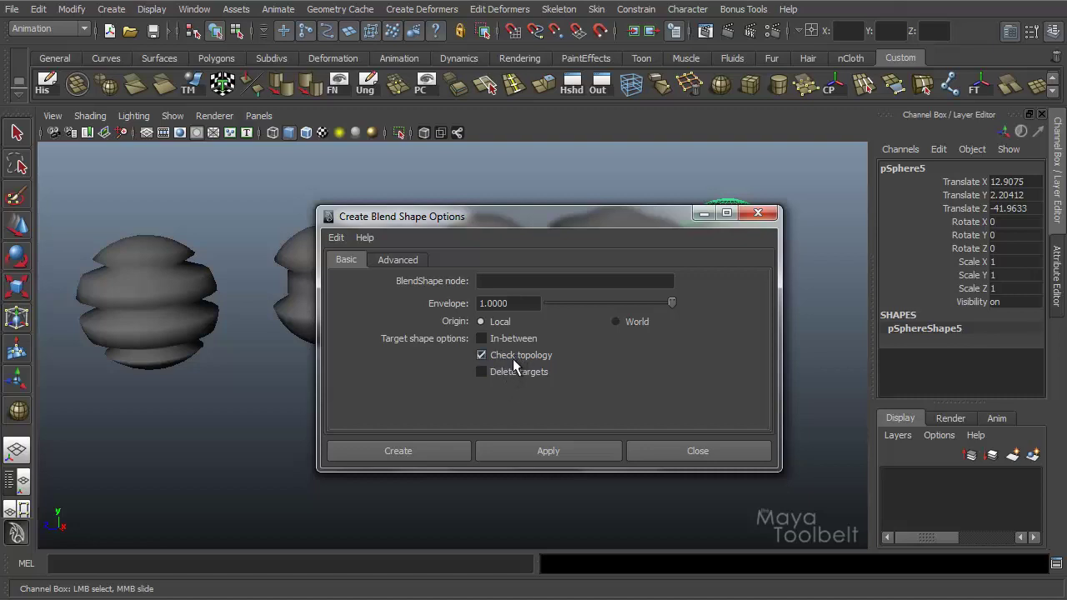
drag(574, 210, 557, 185)
drag(554, 204, 524, 189)
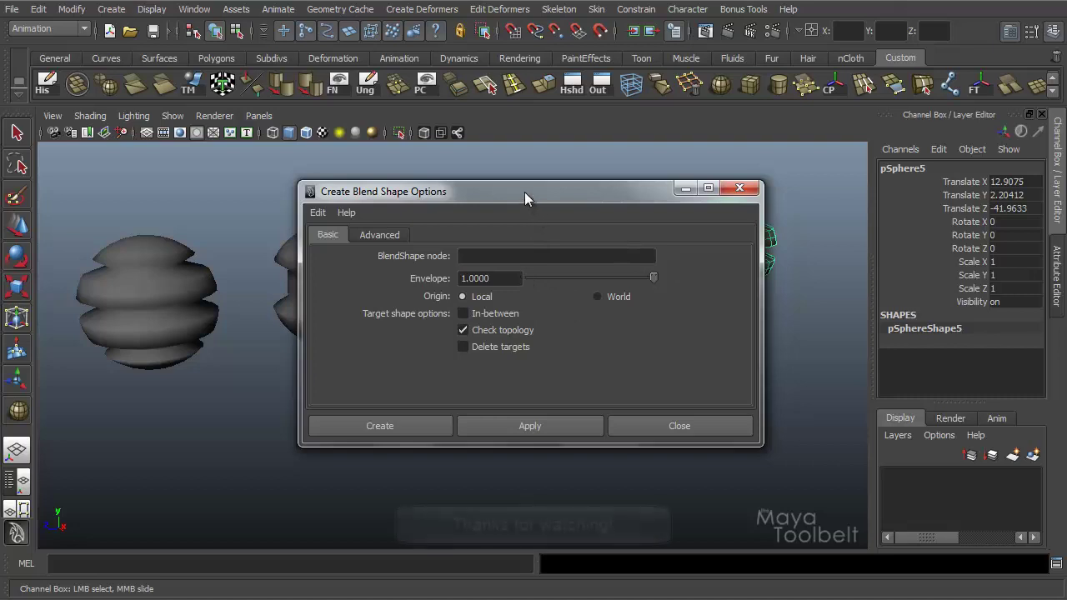
mouse_move(522, 186)
mouse_down()
mouse_move(555, 356)
mouse_move(558, 199)
mouse_move(527, 195)
mouse_up()
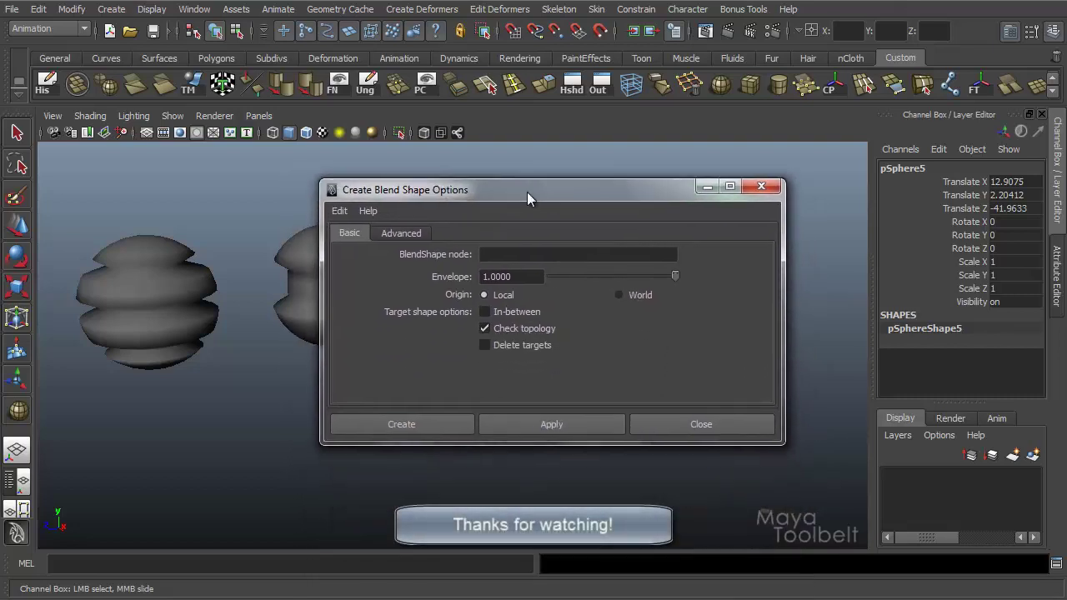